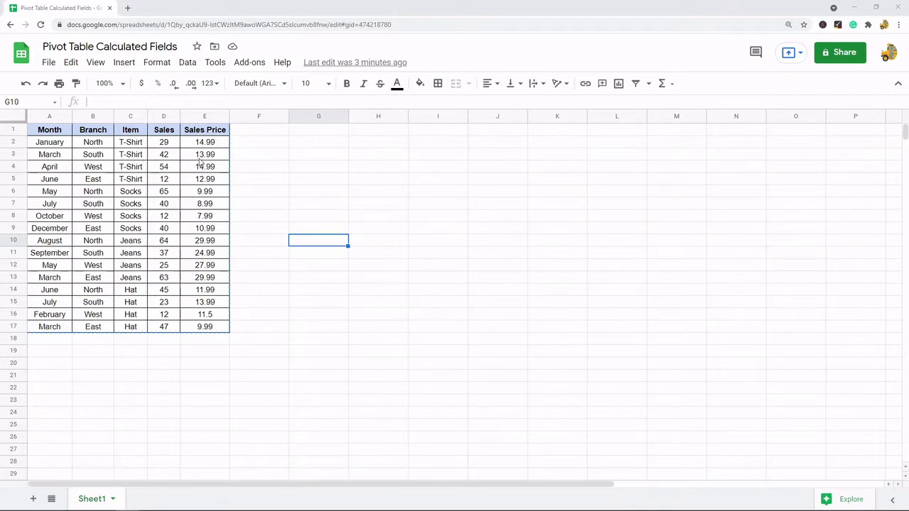
Create a pivot table on a new sheet from the sales data in Sheet1!A1:E17.
left_click(345, 182)
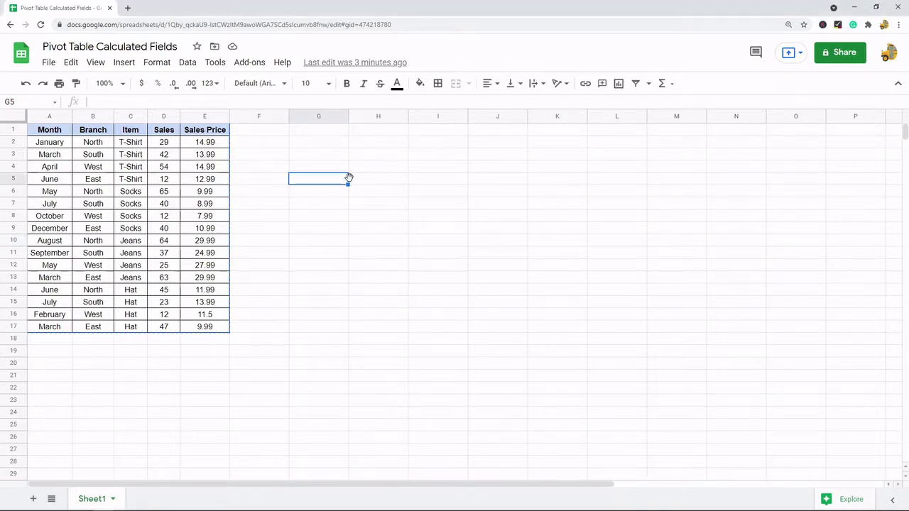
left_click_drag(54, 132, 215, 328)
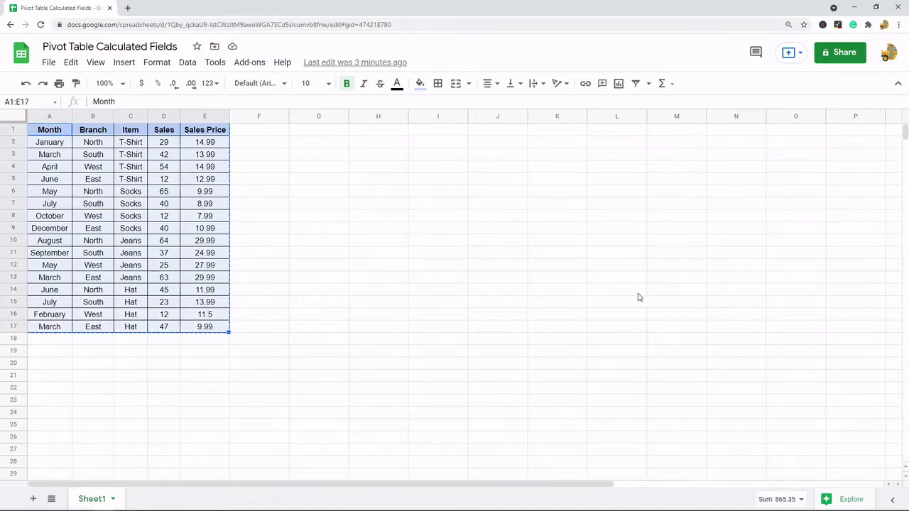
left_click(189, 65)
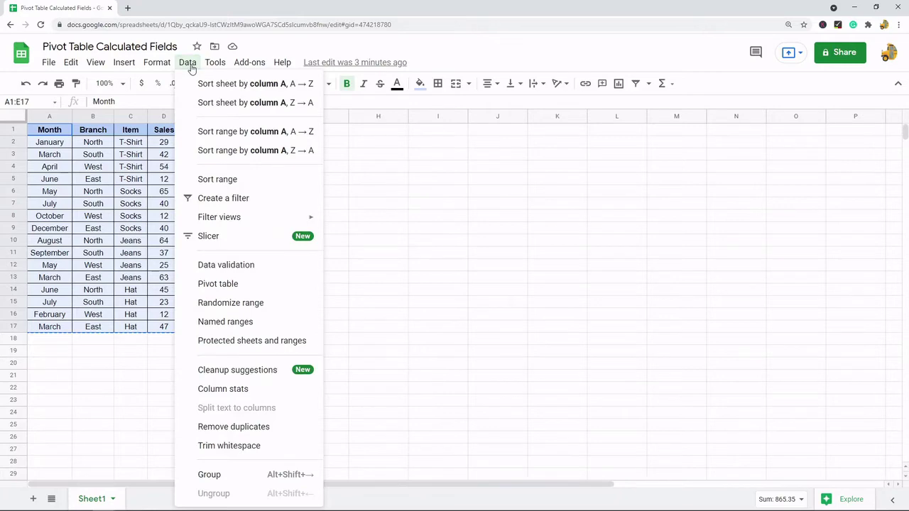
left_click(213, 284)
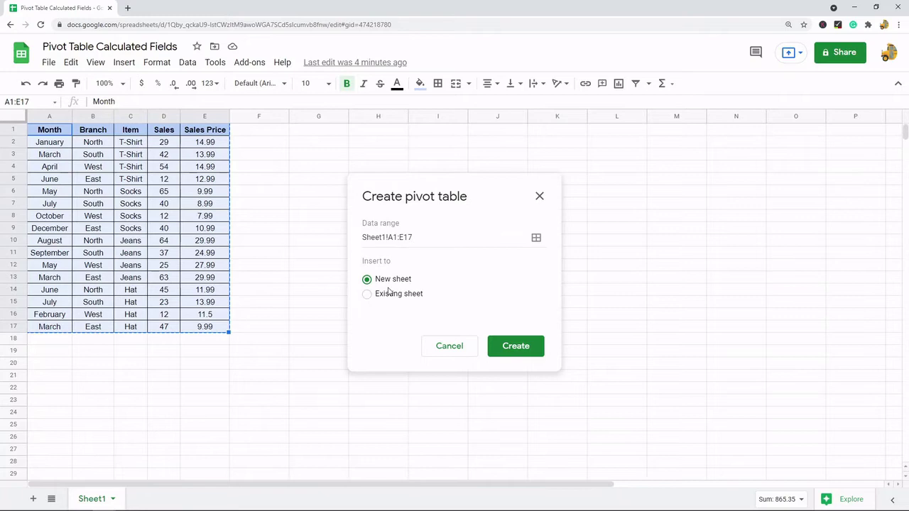
left_click(513, 350)
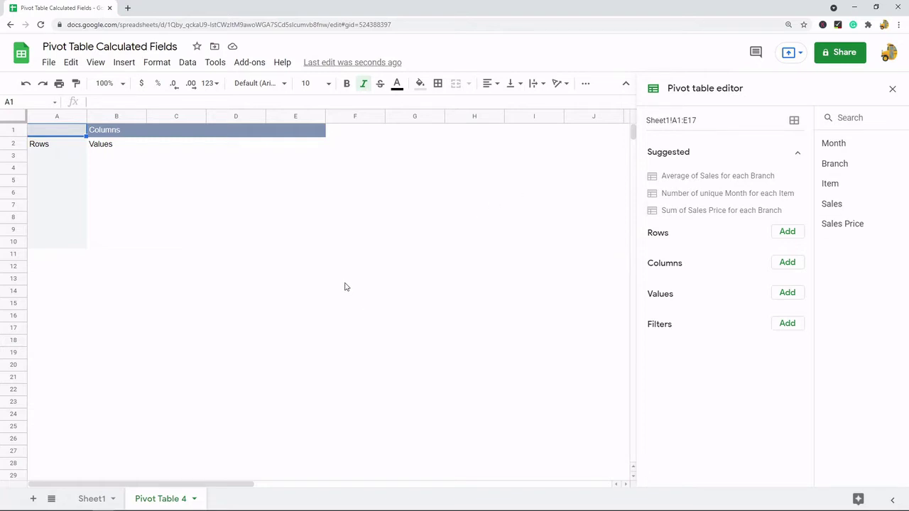
Add Item as the pivot table's row field and Sales as its value field.
left_click(786, 233)
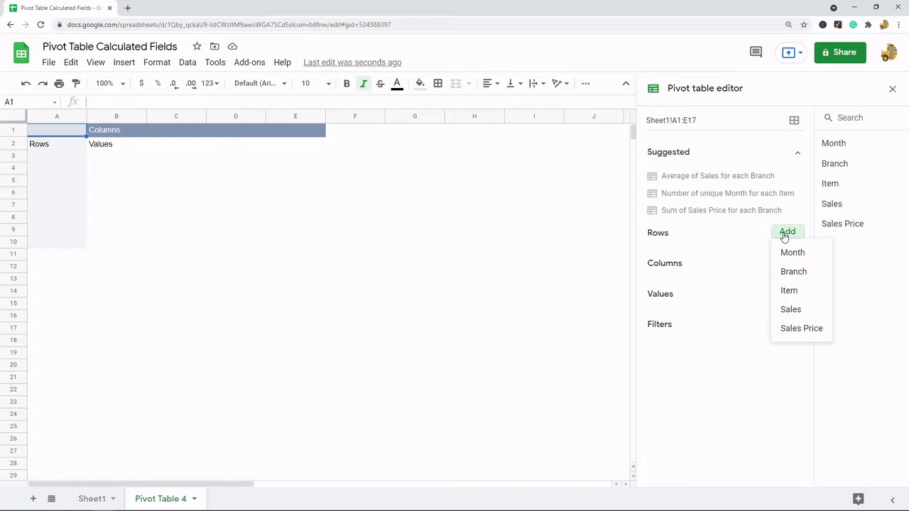
left_click(789, 292)
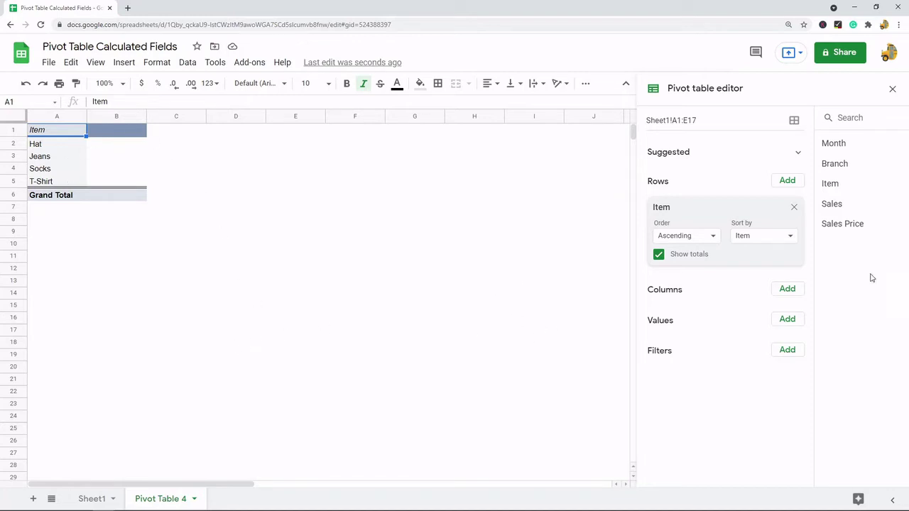
left_click(785, 321)
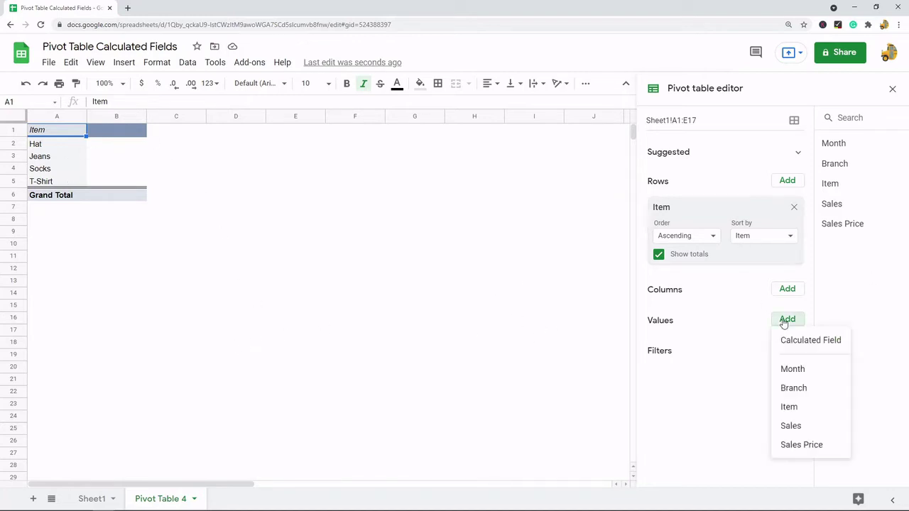
left_click(803, 429)
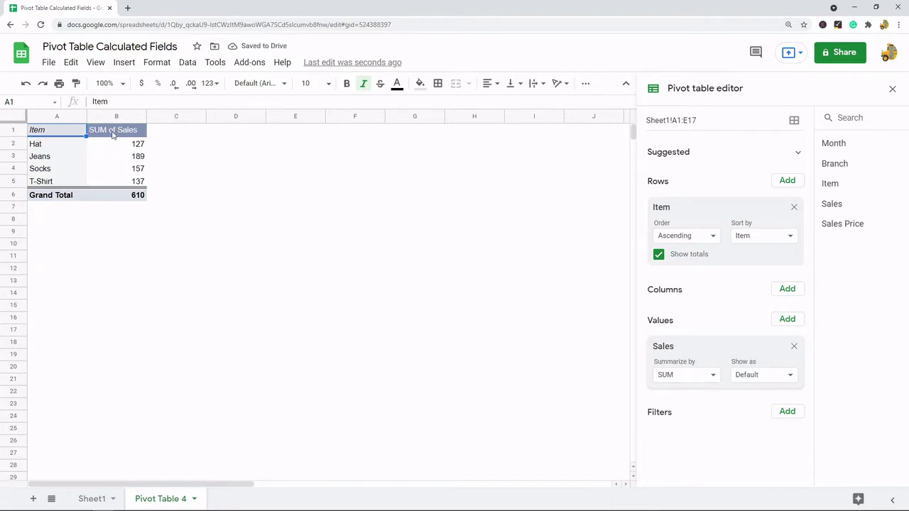
Check the pivot table's Hat sales total against the sum of the Hat sales in Sheet1, D14:D17.
left_click(112, 135)
left_click_drag(66, 146, 132, 148)
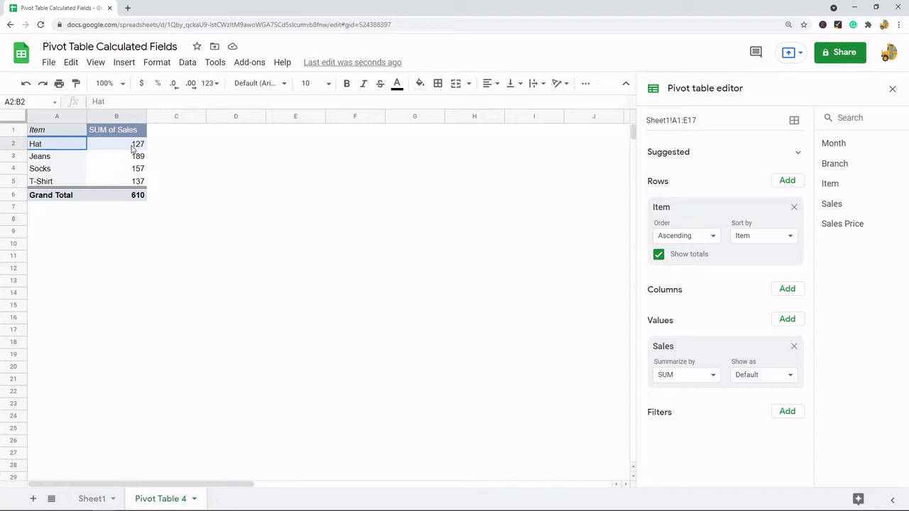
left_click(124, 148)
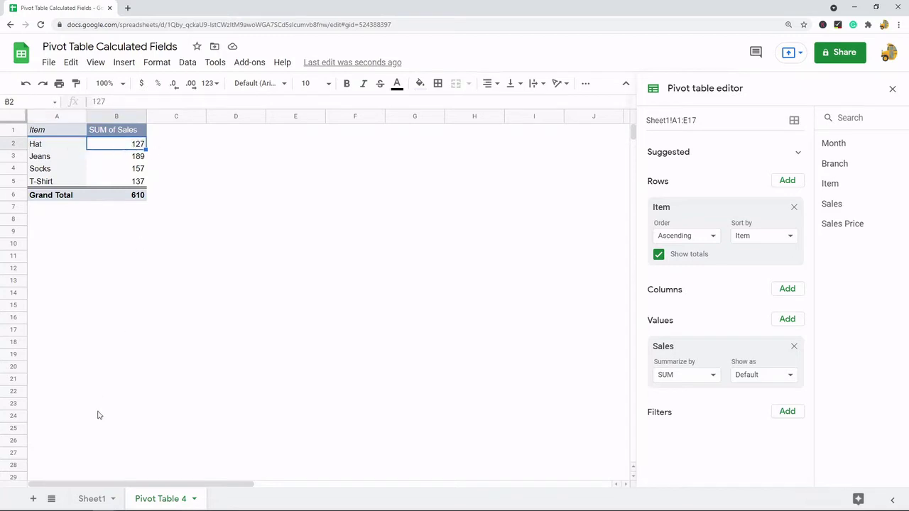
left_click(98, 499)
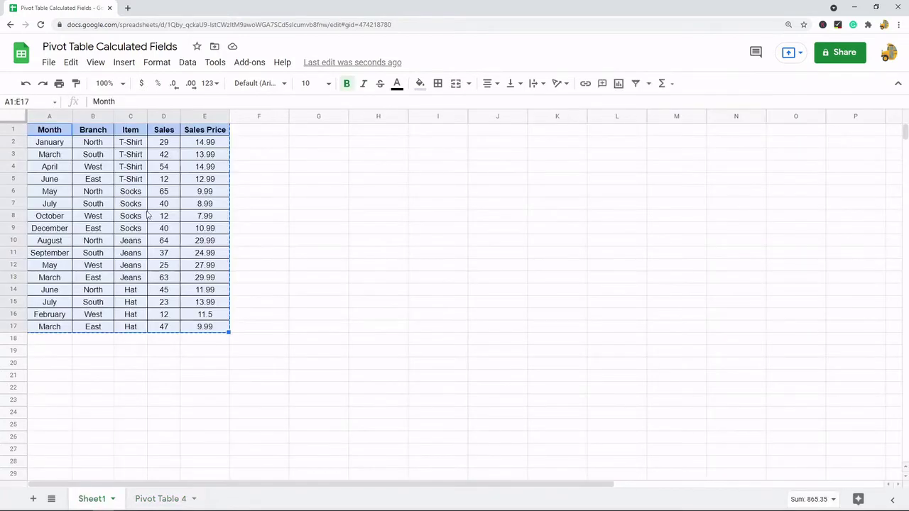
left_click_drag(173, 293, 171, 331)
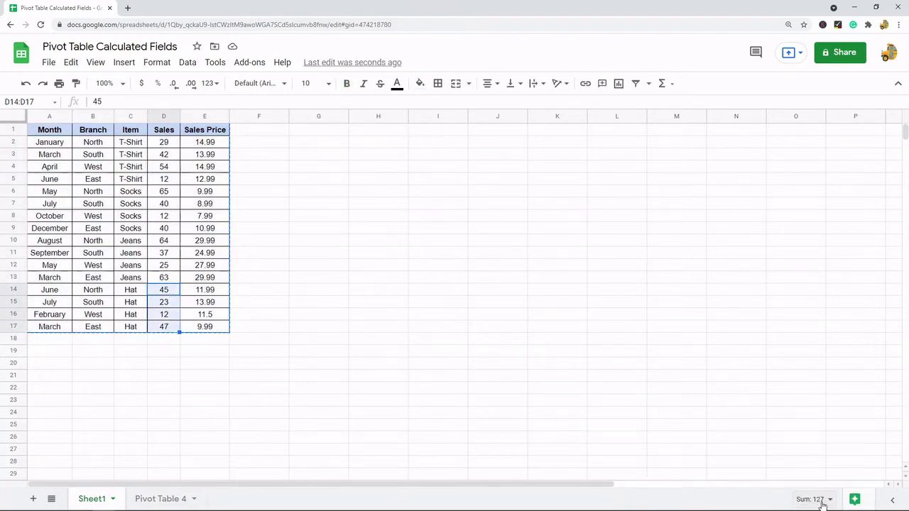
left_click(161, 499)
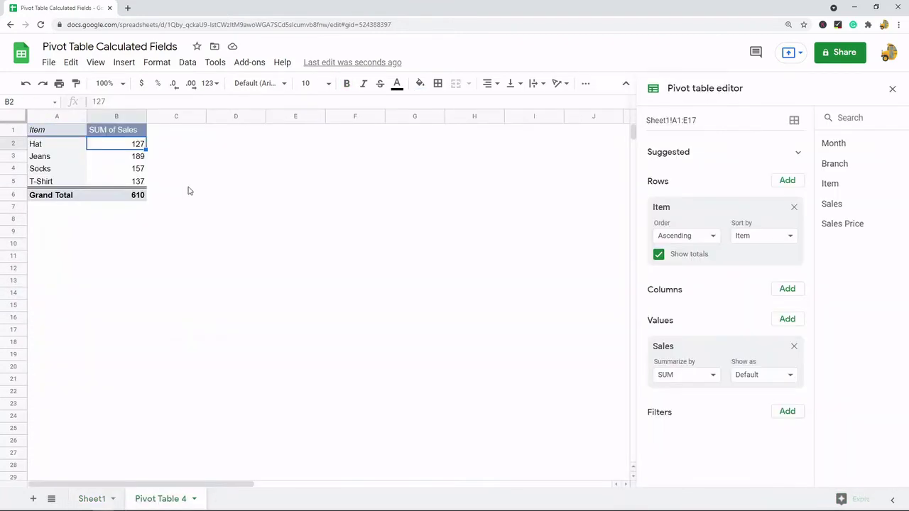
Try summarizing the Sales values by AVERAGE, MAX, MIN and MEDIAN, and set the summary back to SUM.
left_click(699, 375)
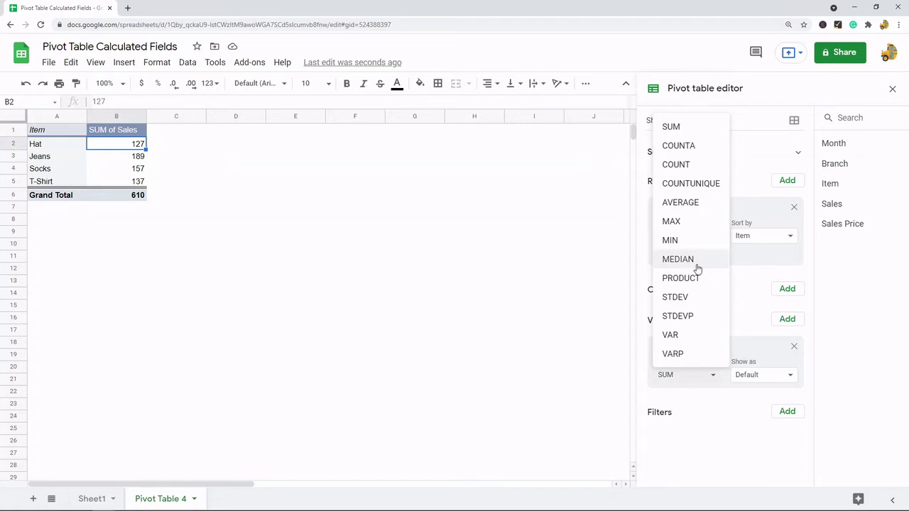
left_click(682, 202)
left_click(701, 374)
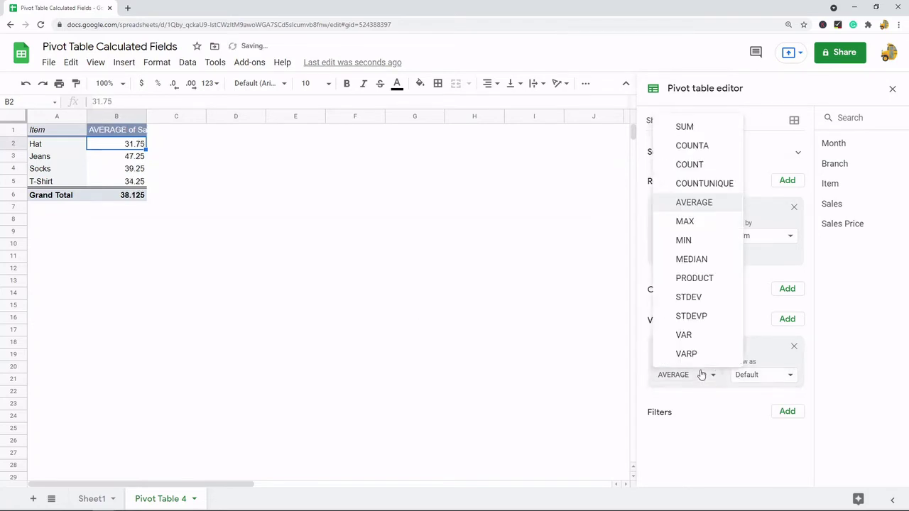
left_click(705, 221)
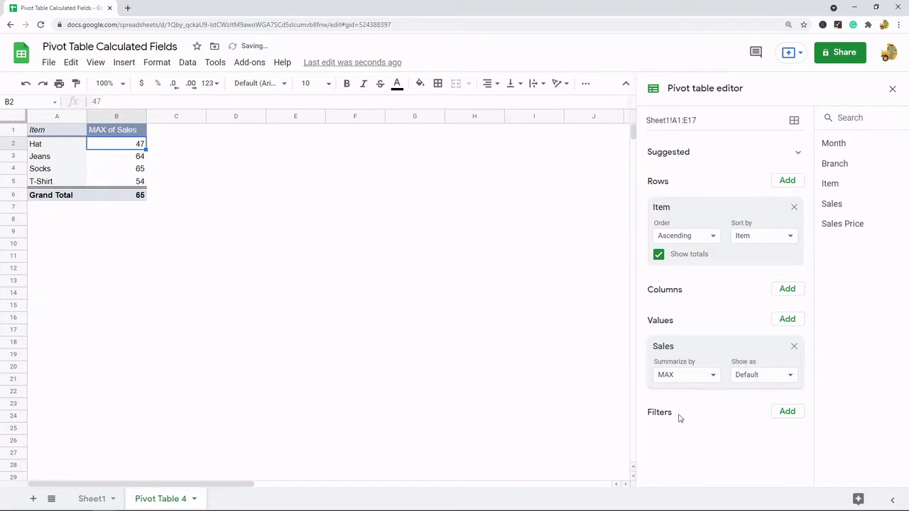
left_click(695, 380)
left_click(683, 240)
left_click(692, 379)
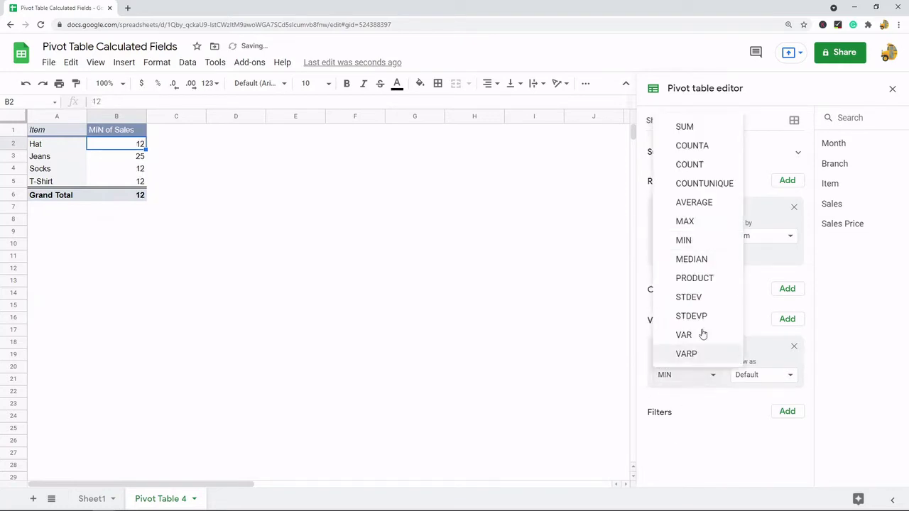
left_click(704, 259)
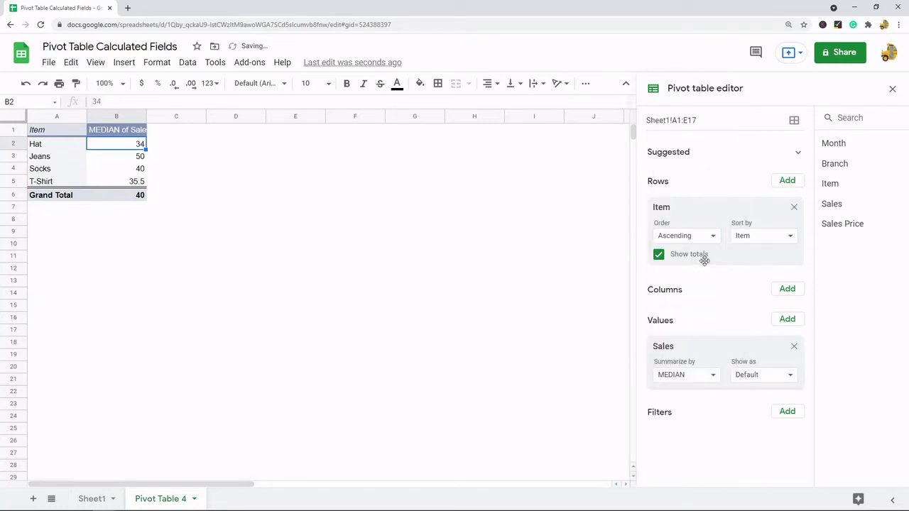
left_click(686, 376)
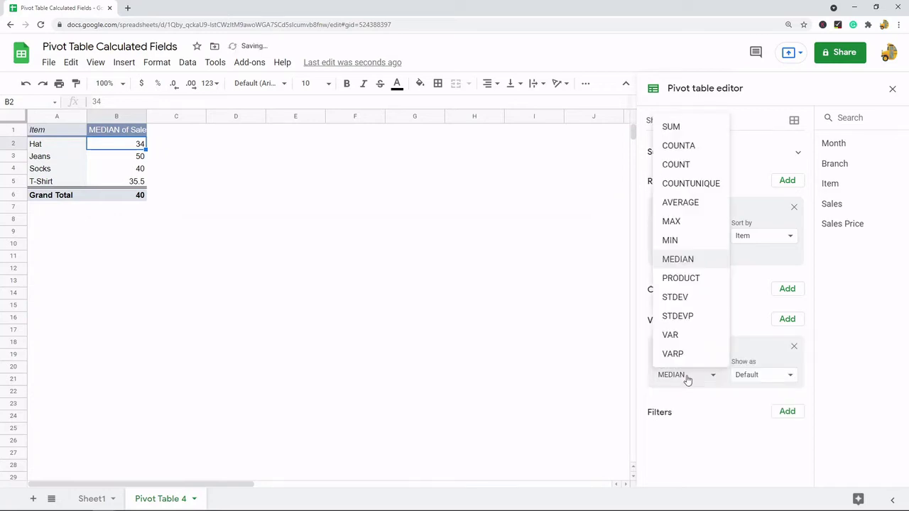
left_click(681, 132)
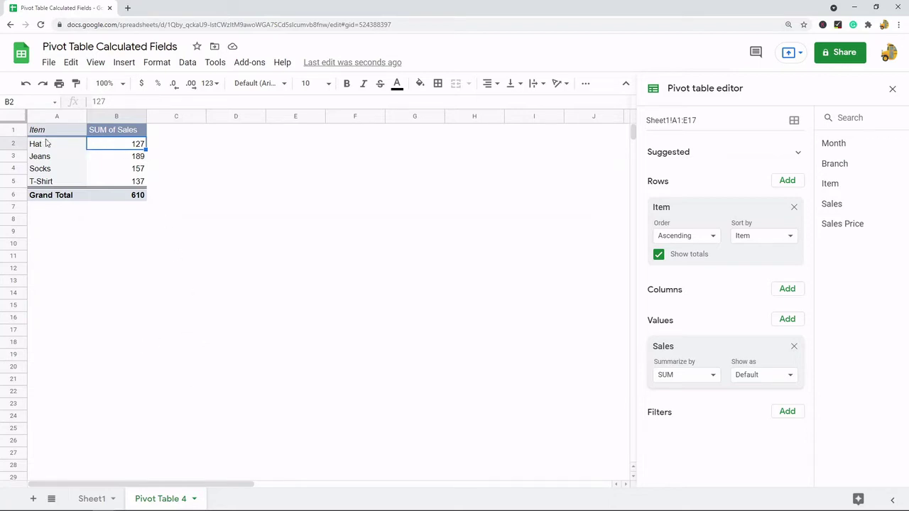
Examine the Sales and Sales Price data in Sheet1 and the empty column F beside it, and return to the pivot table.
left_click(91, 499)
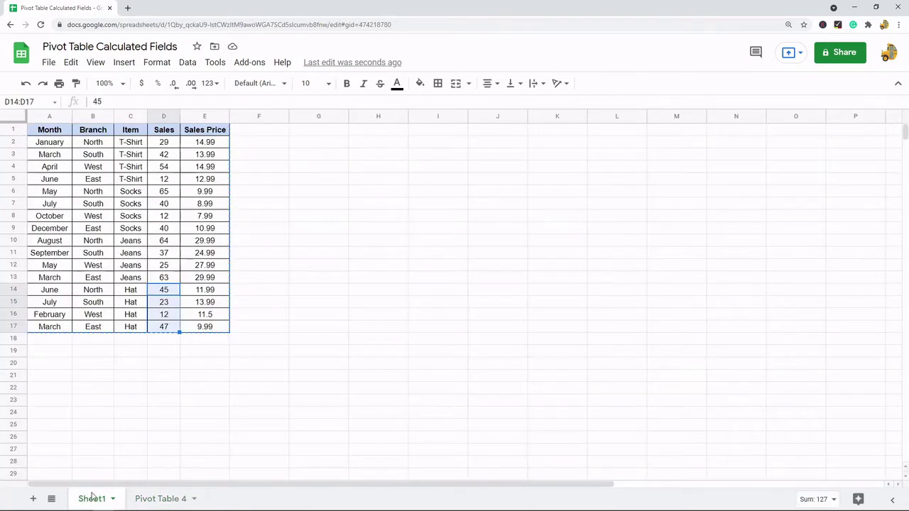
left_click(338, 252)
left_click(165, 145)
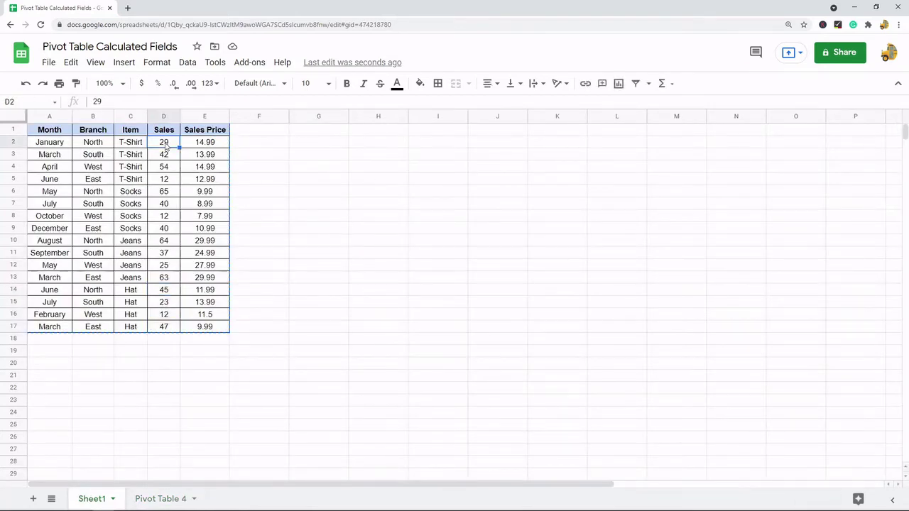
left_click(223, 143)
left_click_drag(260, 130, 258, 329)
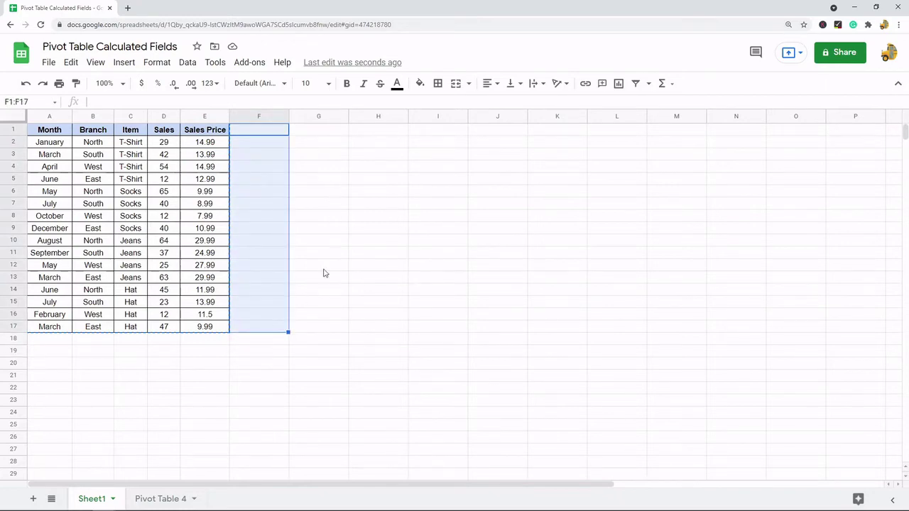
left_click(169, 500)
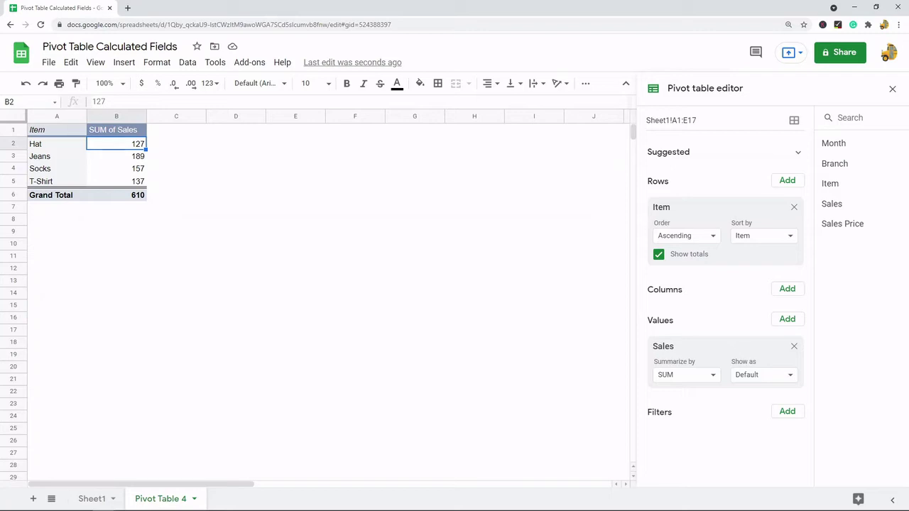
Add a calculated field to the pivot table's values and summarize it by Custom.
left_click(788, 321)
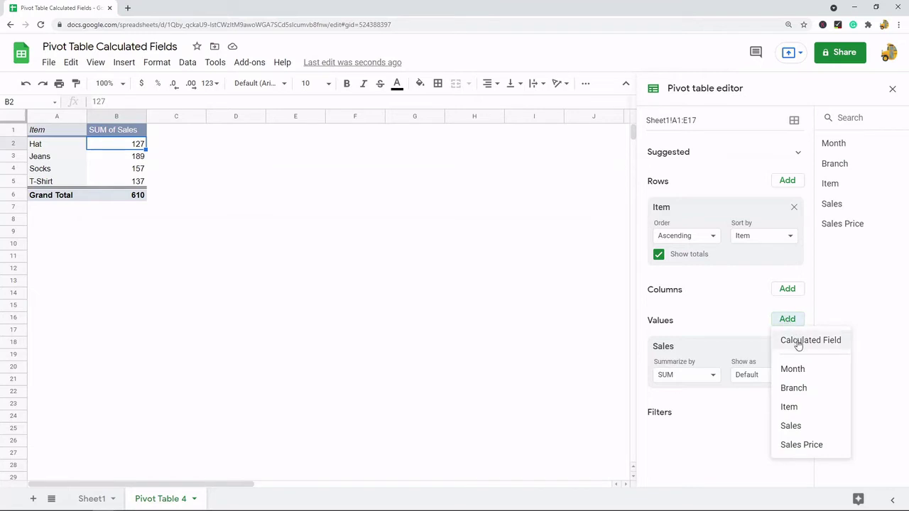
left_click(798, 342)
scroll(722, 330, "down", 2)
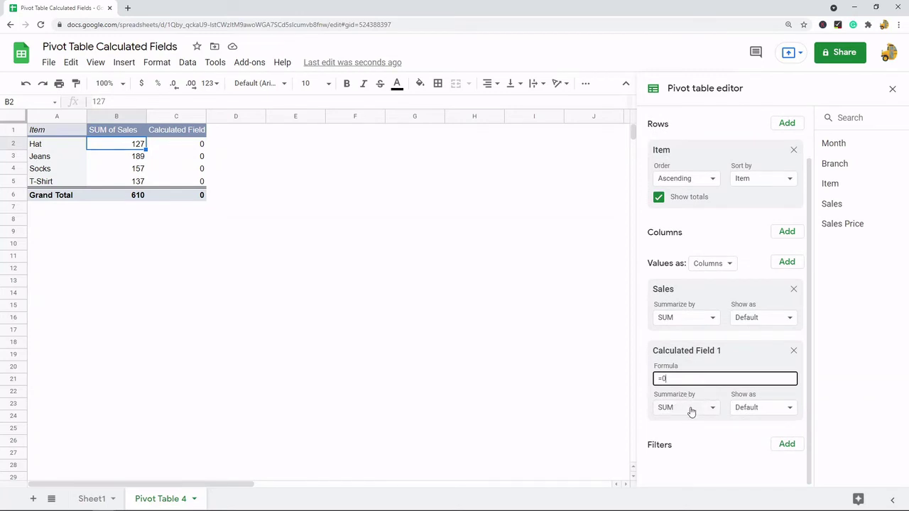
left_click(693, 412)
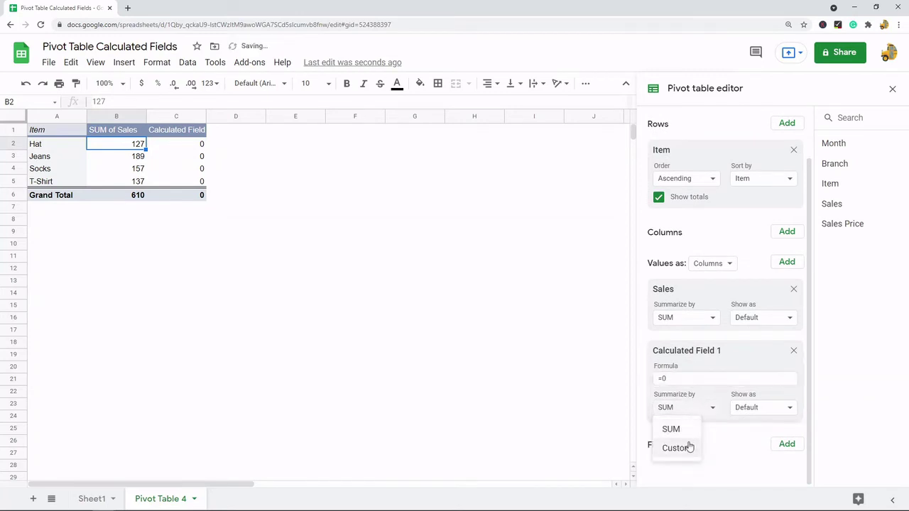
left_click(687, 446)
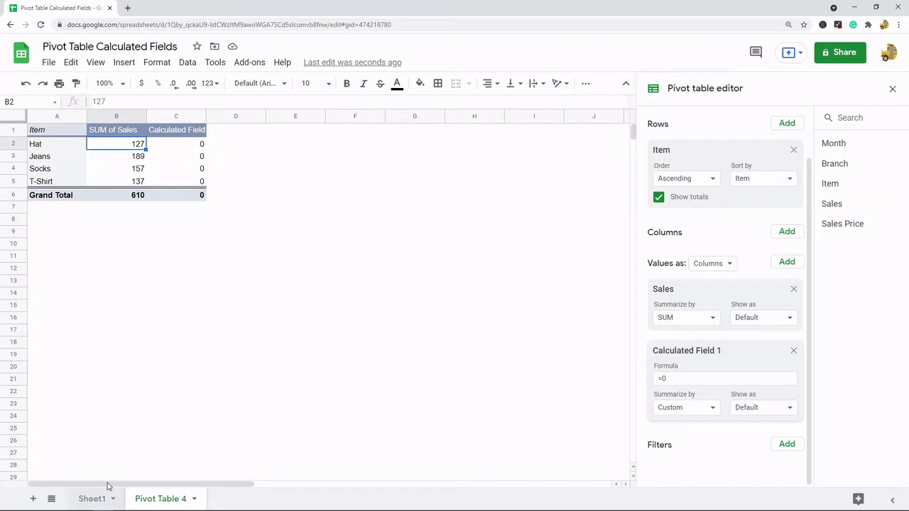
Check the Sales and Sales Price columns in Sheet1 and set the calculated field's formula to =SUM(Sales).
left_click(95, 498)
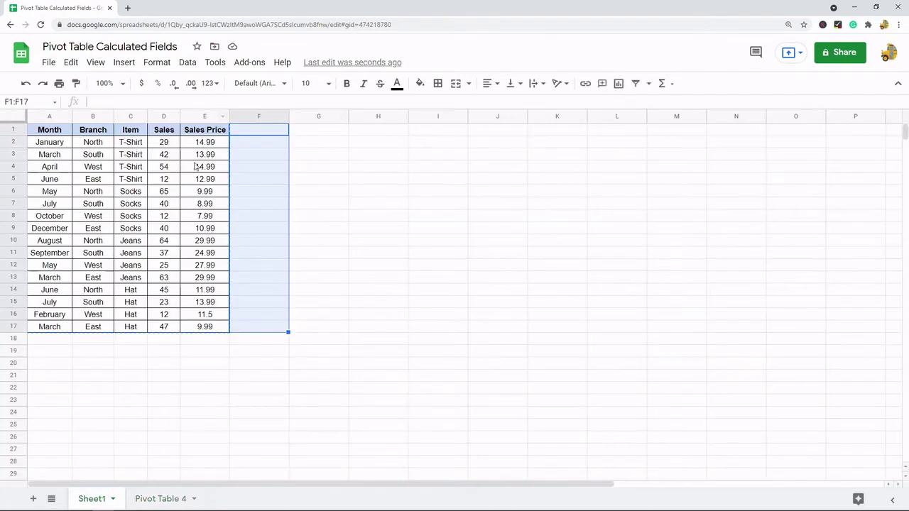
left_click(162, 118)
left_click(202, 114)
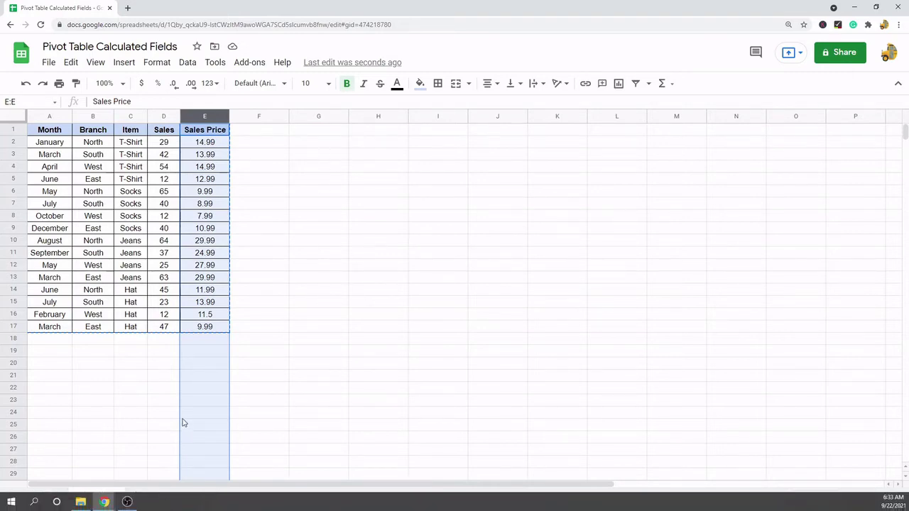
left_click(165, 498)
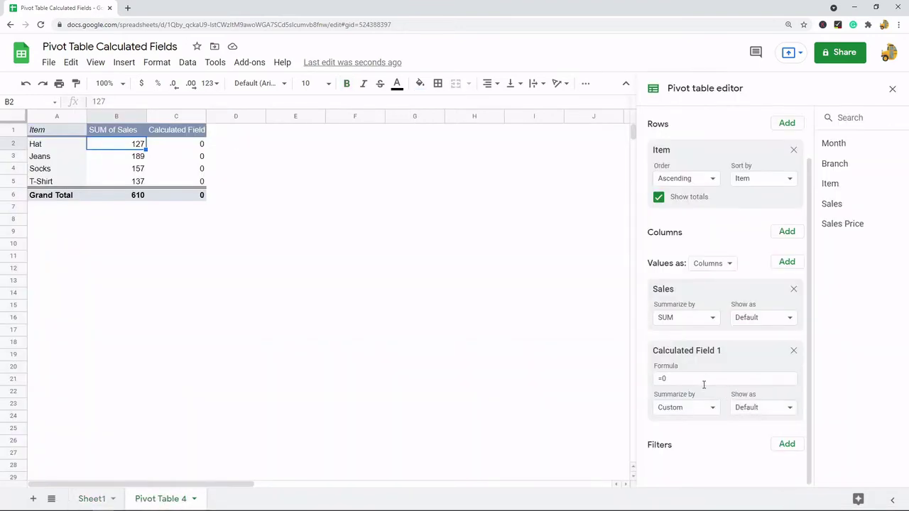
left_click(699, 382)
triple_click(674, 382)
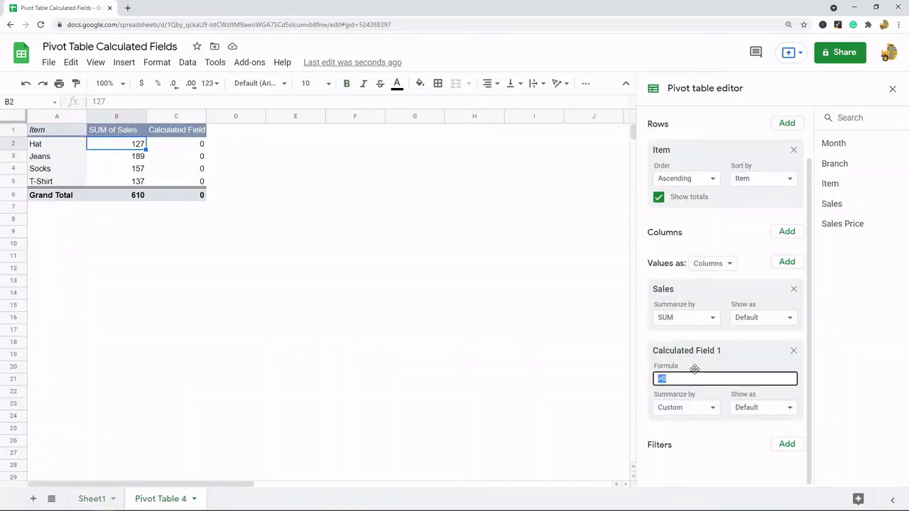
type("=")
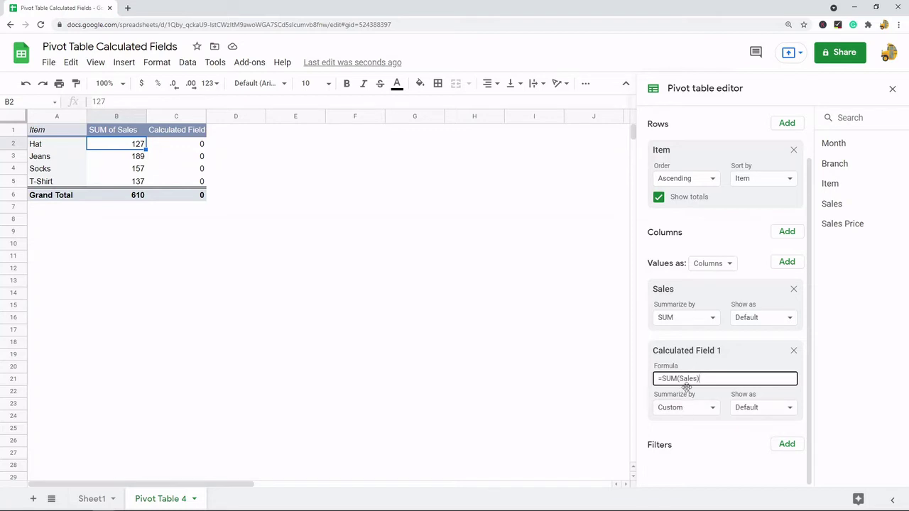
key("Return")
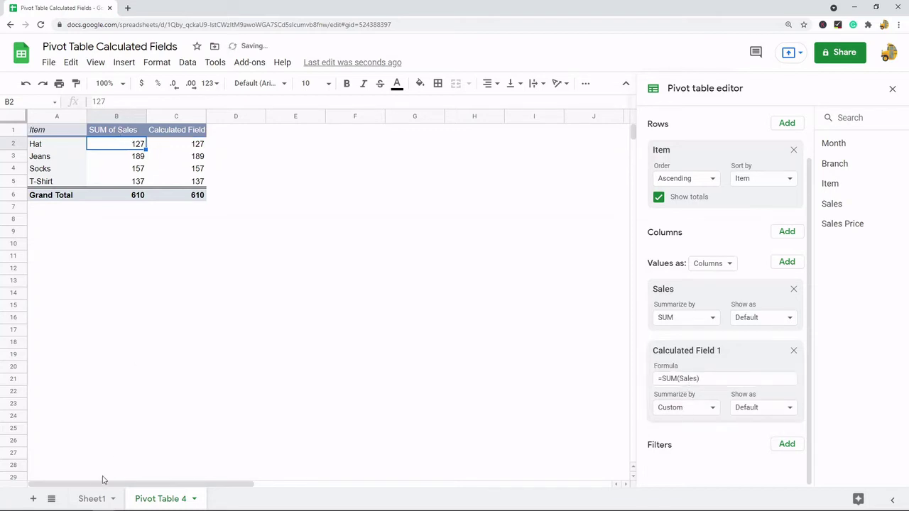
Select the Hat rows' Sales values in D14:D17 of Sheet1 to check their sum, and return to the pivot table.
left_click(92, 499)
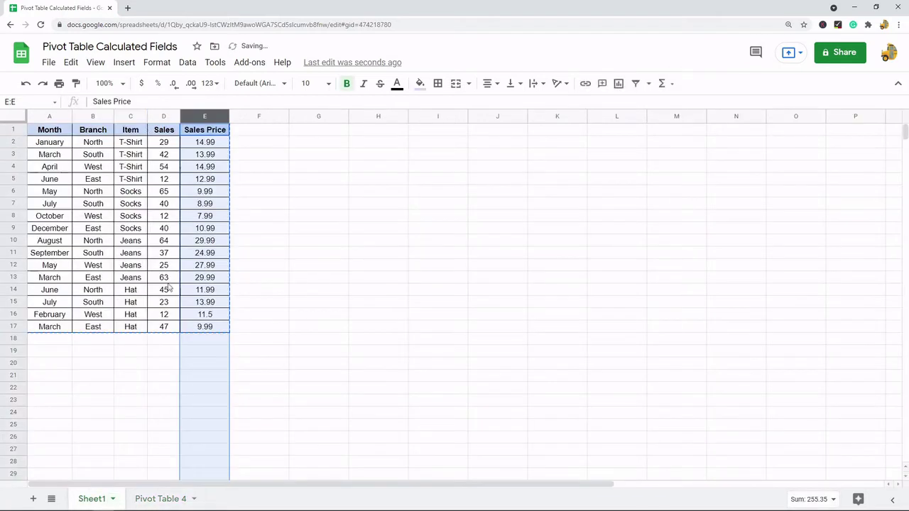
left_click_drag(164, 291, 164, 339)
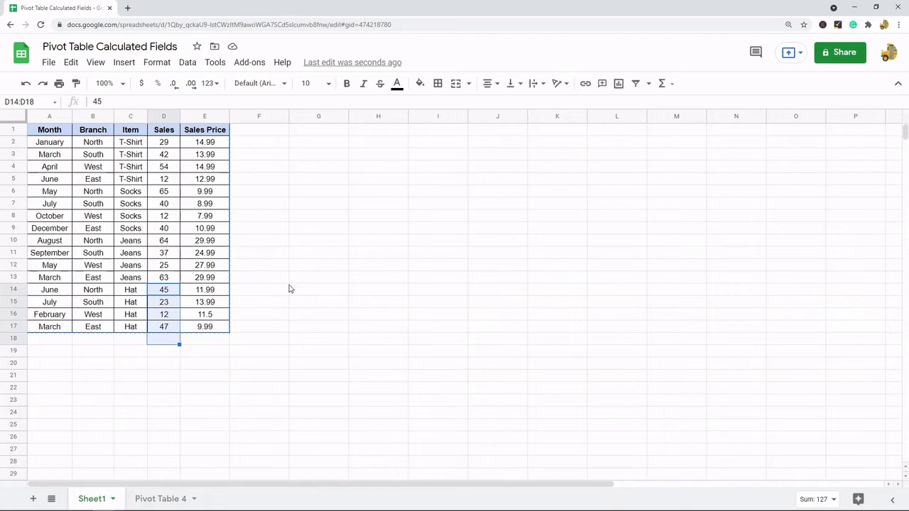
left_click_drag(165, 292, 169, 327)
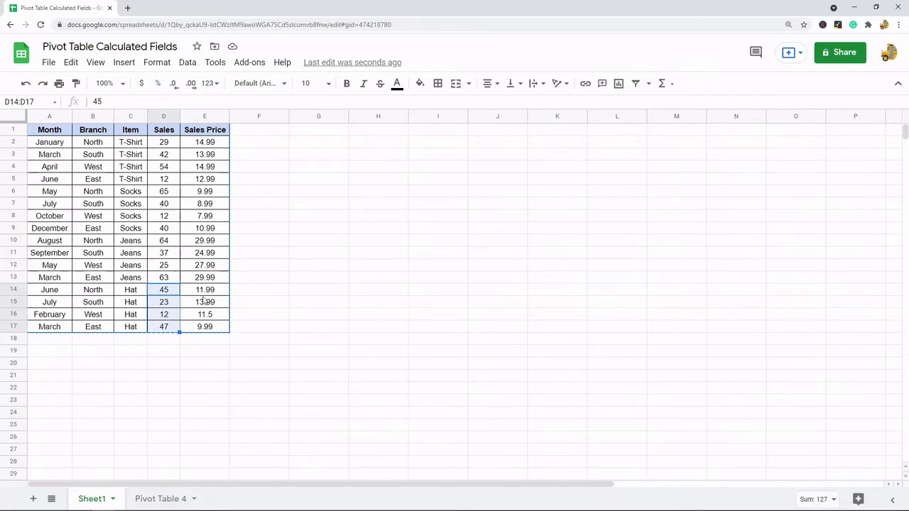
left_click(169, 499)
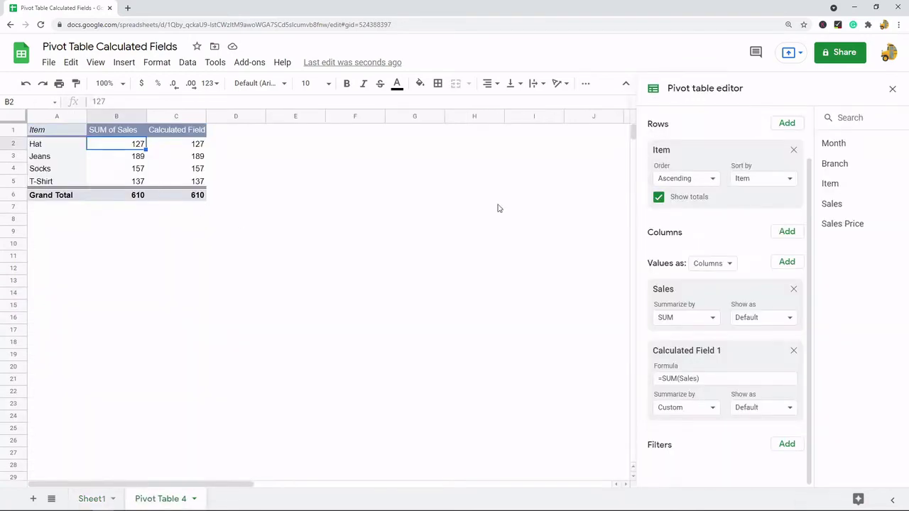
Add a multiplication operator to the end of the calculated field's formula, making it =SUM(Sales)*.
left_click(730, 380)
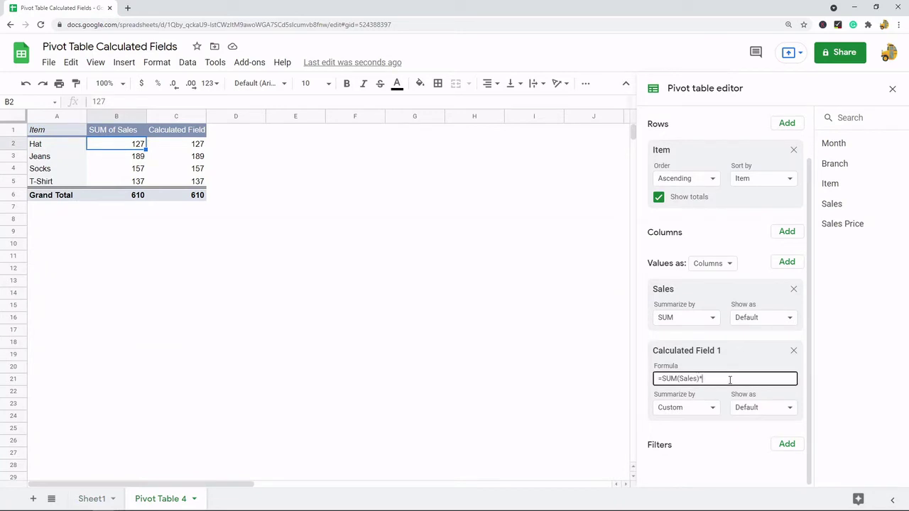
key("Return")
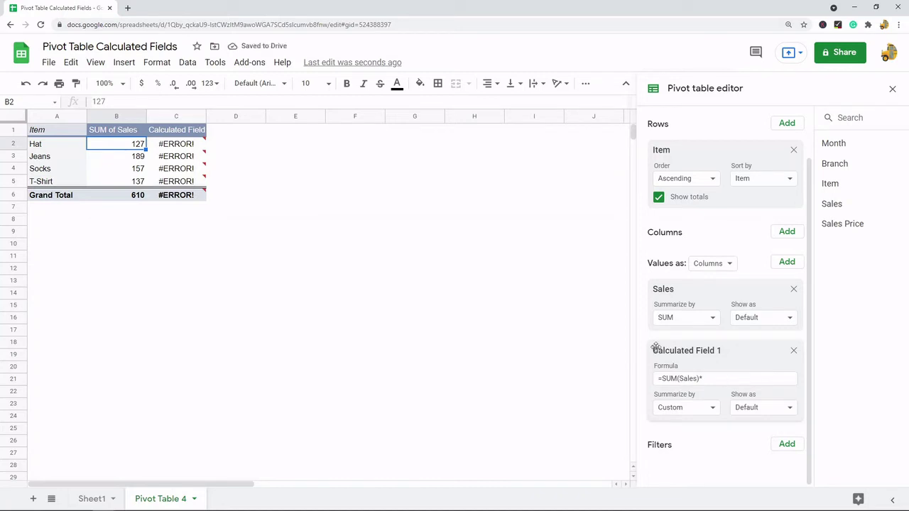
left_click(718, 382)
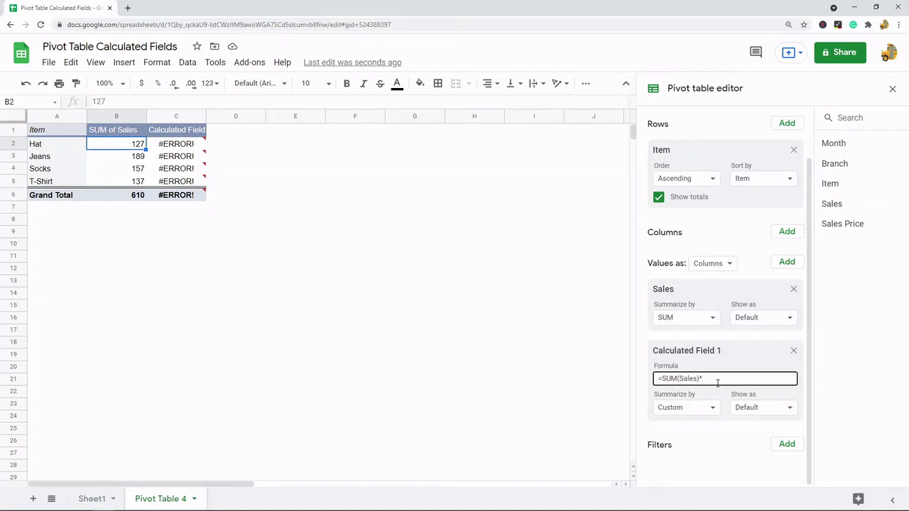
Examine the T-Shirt rows' prices and the Sales and Sales Price columns in Sheet1, including the empty cells beside row 2.
left_click(90, 502)
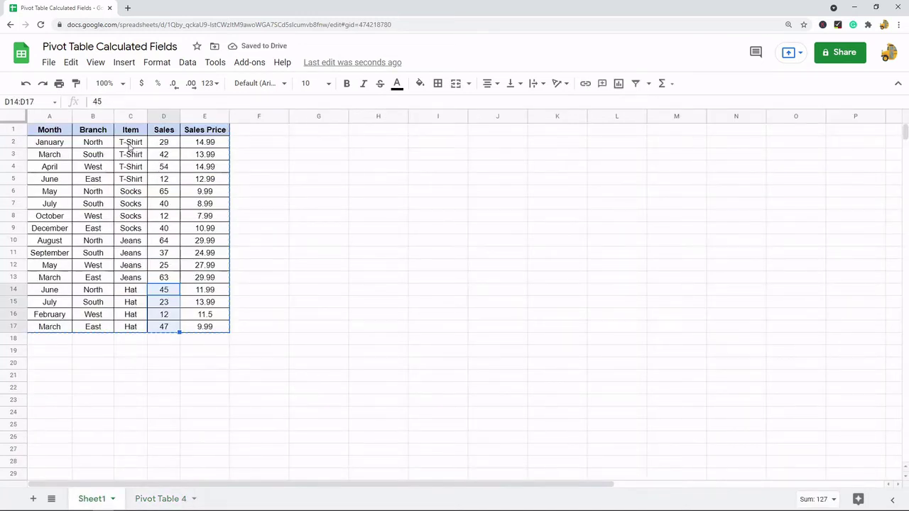
left_click_drag(142, 144, 140, 182)
left_click_drag(208, 145, 215, 182)
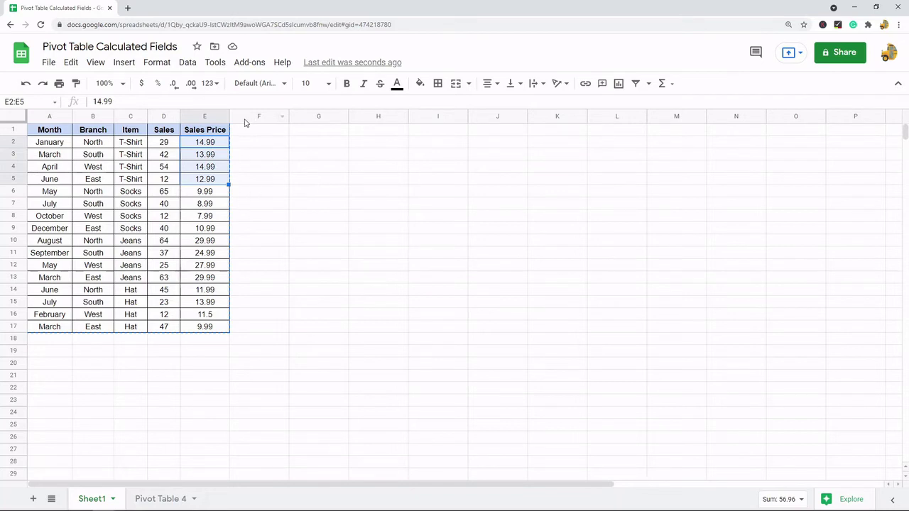
left_click(162, 116)
left_click(204, 116)
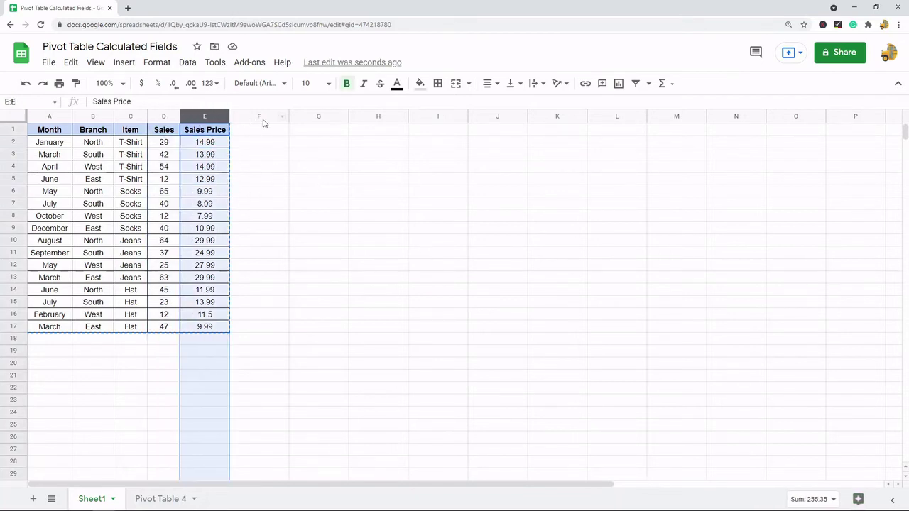
left_click_drag(224, 144, 265, 147)
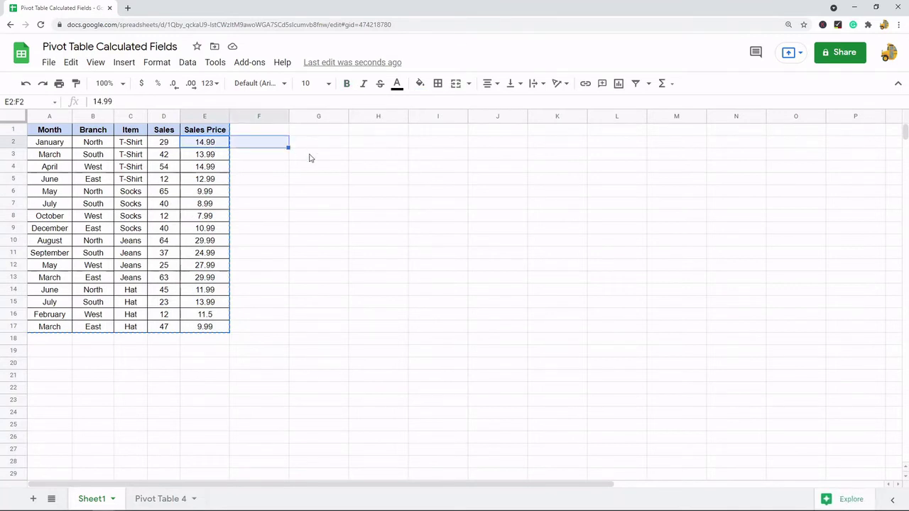
left_click_drag(212, 181, 210, 144)
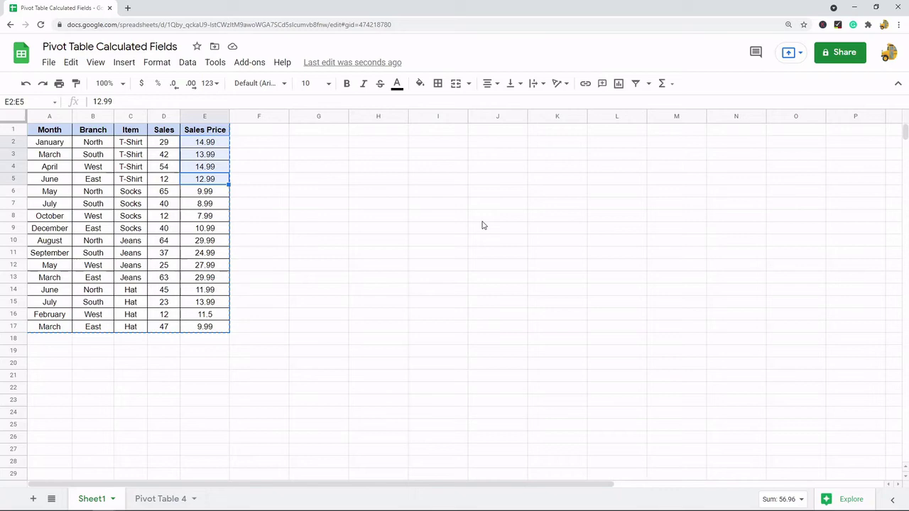
left_click(173, 495)
left_click(92, 500)
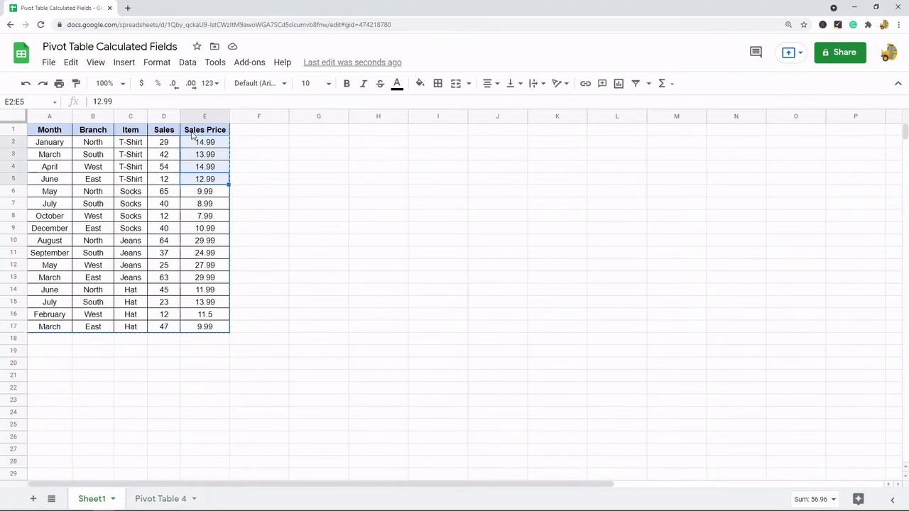
left_click_drag(169, 144, 292, 145)
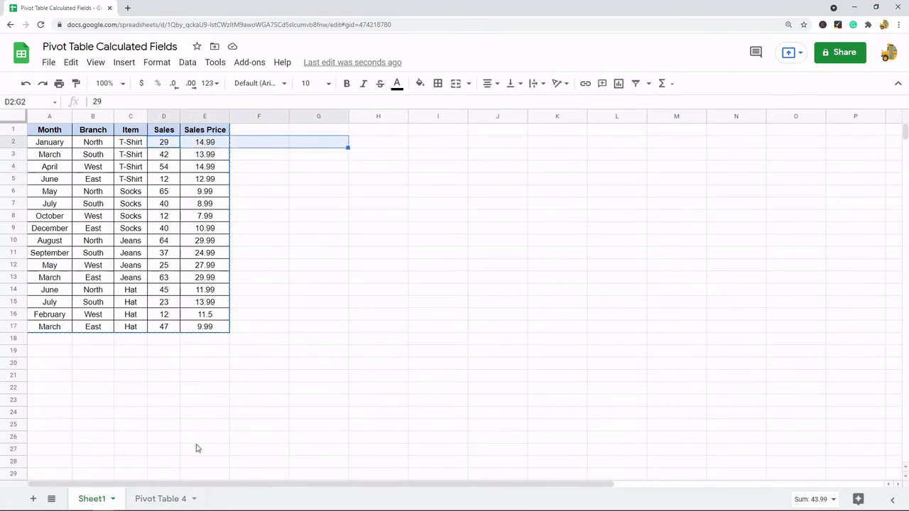
Return to the pivot table and extend the calculated field's formula to =SUM(Sales)*AVERAGE(.
left_click(178, 497)
left_click(749, 381)
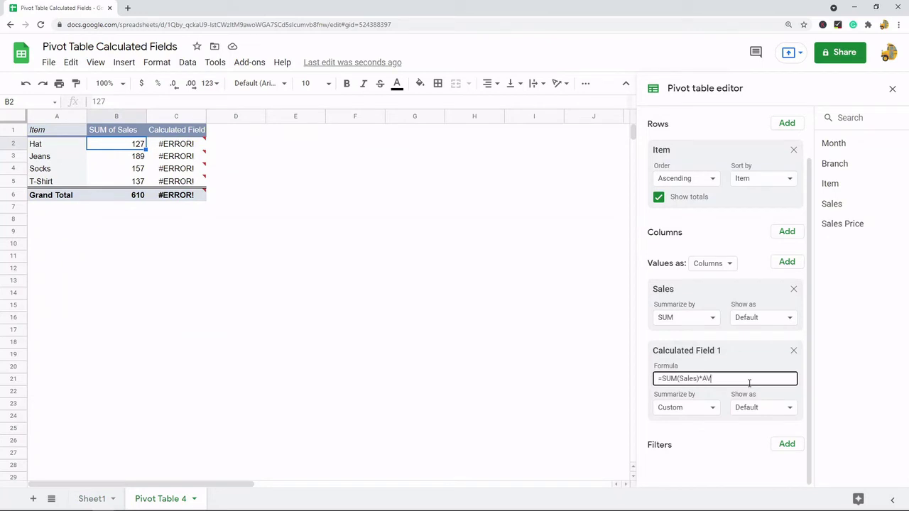
type("AGE(")
key("Return")
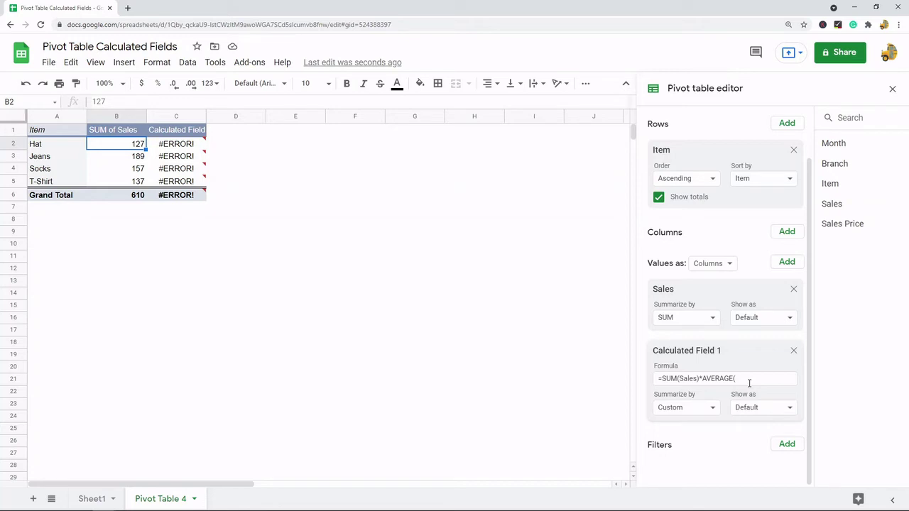
left_click(751, 380)
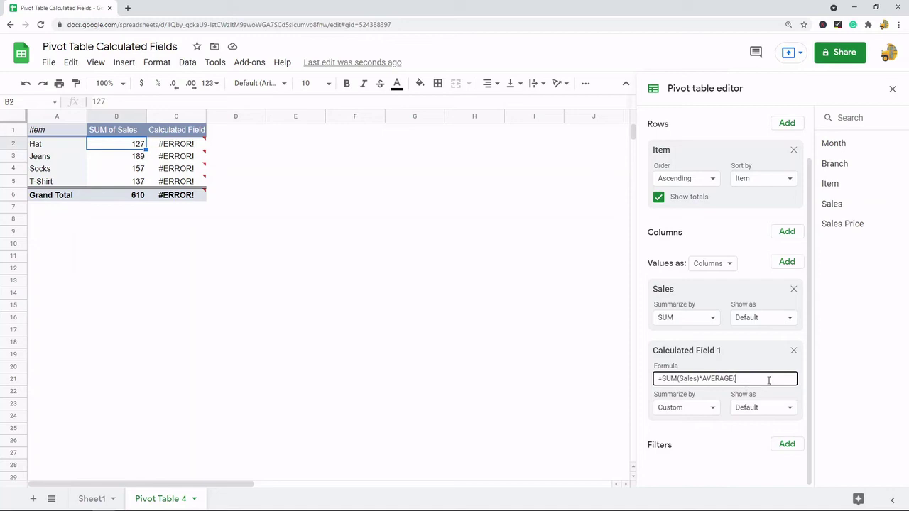
Check the Sales Price header in Sheet1 and complete the calculated field's formula as =SUM(Sales)*AVERAGE('Sales Price').
left_click(92, 499)
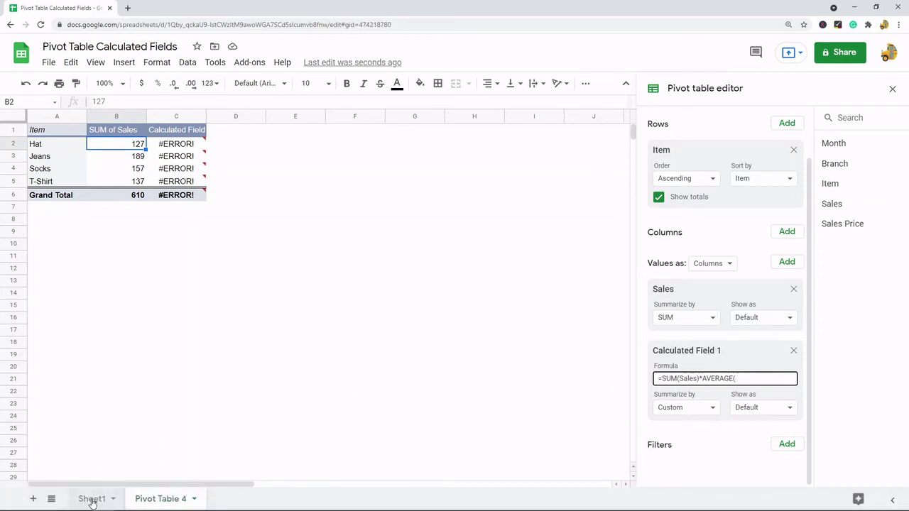
left_click(208, 132)
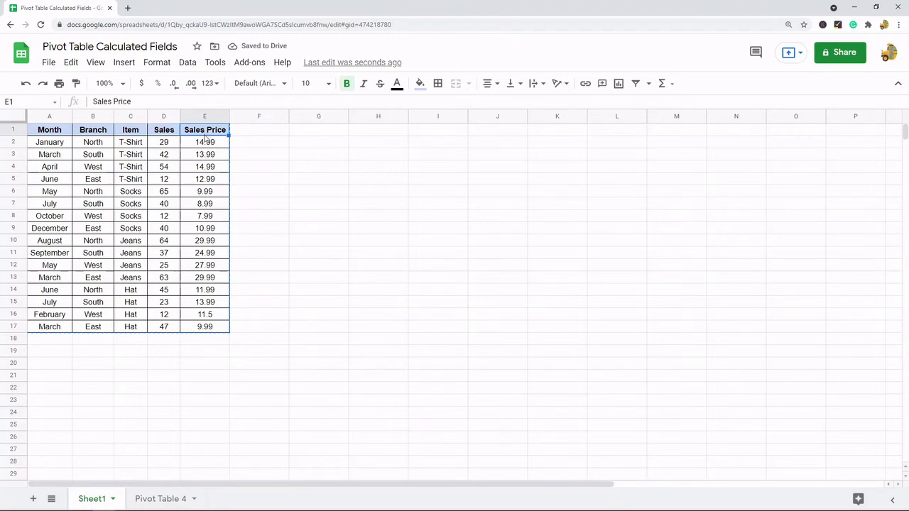
left_click(150, 499)
left_click(768, 384)
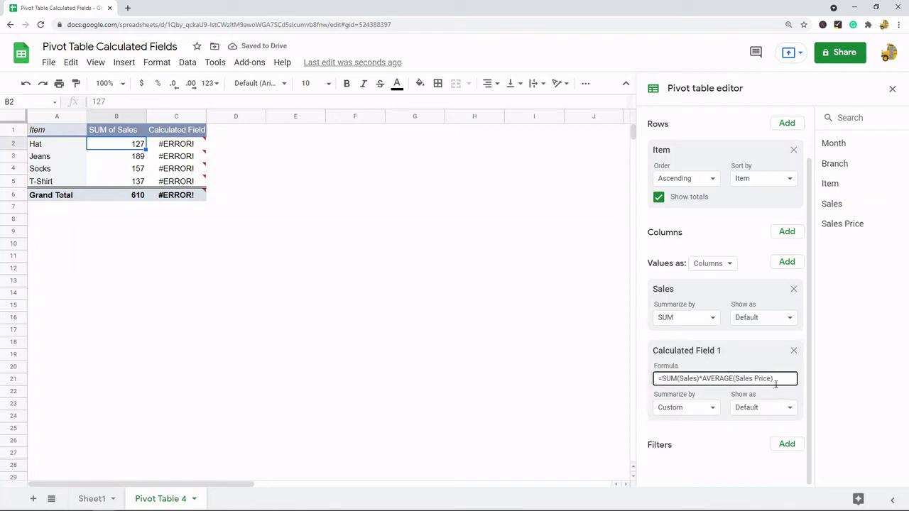
type("'")
key("Left")
type("'")
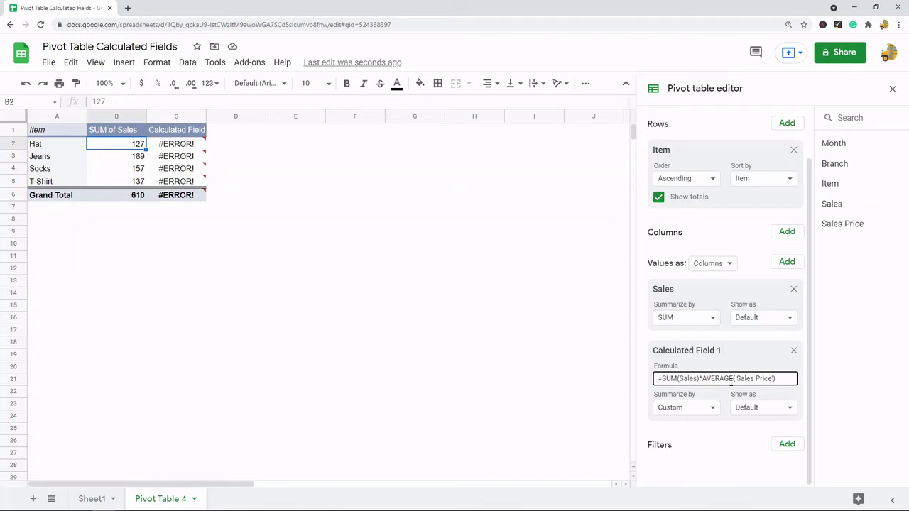
left_click(792, 375)
key("Return")
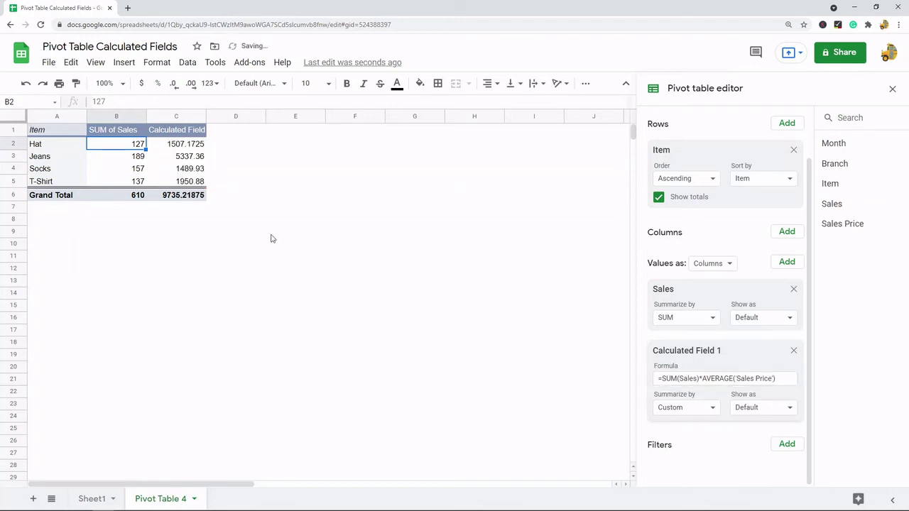
Review the calculated field's results for each item, the Hat row and the formula behind them.
left_click_drag(183, 144, 184, 181)
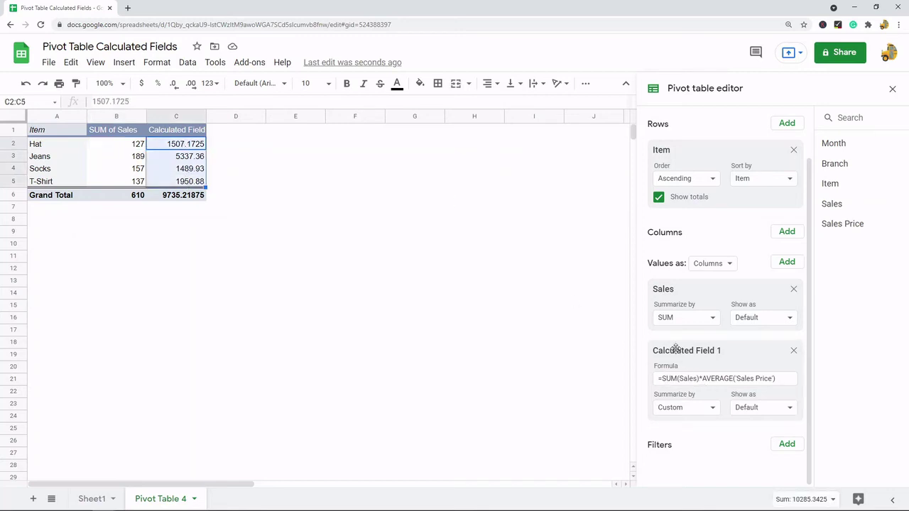
left_click(171, 149)
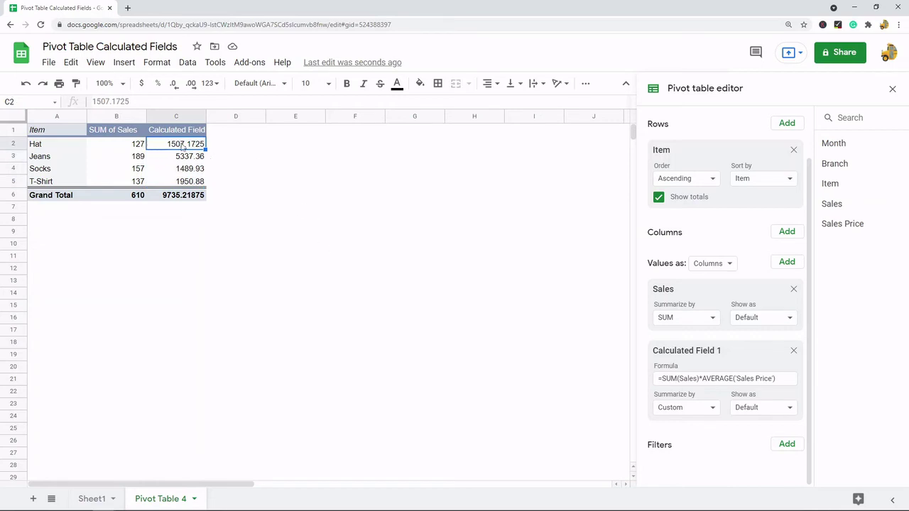
left_click(59, 145)
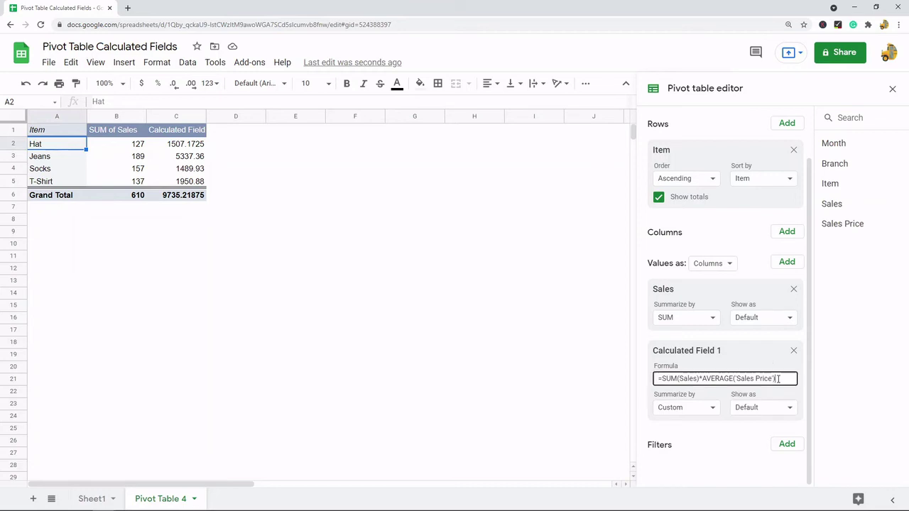
left_click_drag(785, 379, 619, 374)
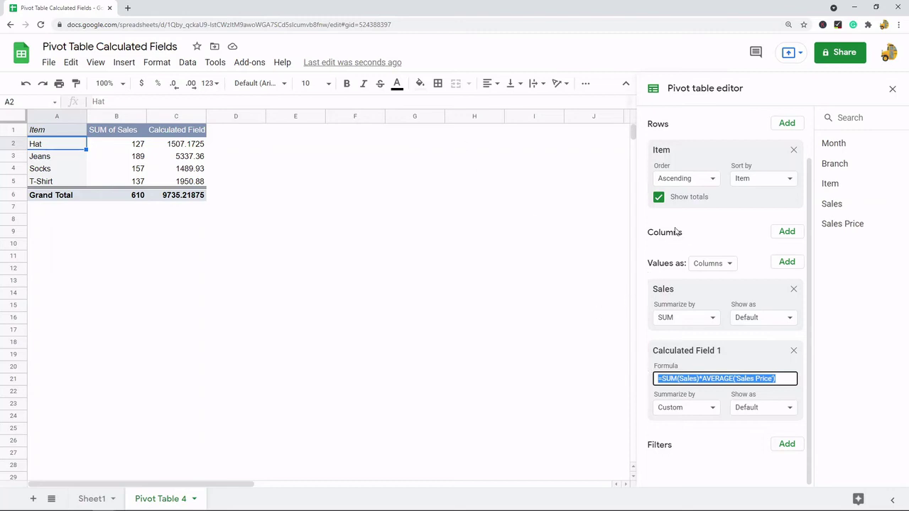
Review the fields available as pivot values and the calculated field's formula, keeping it summarized by Custom.
left_click(785, 262)
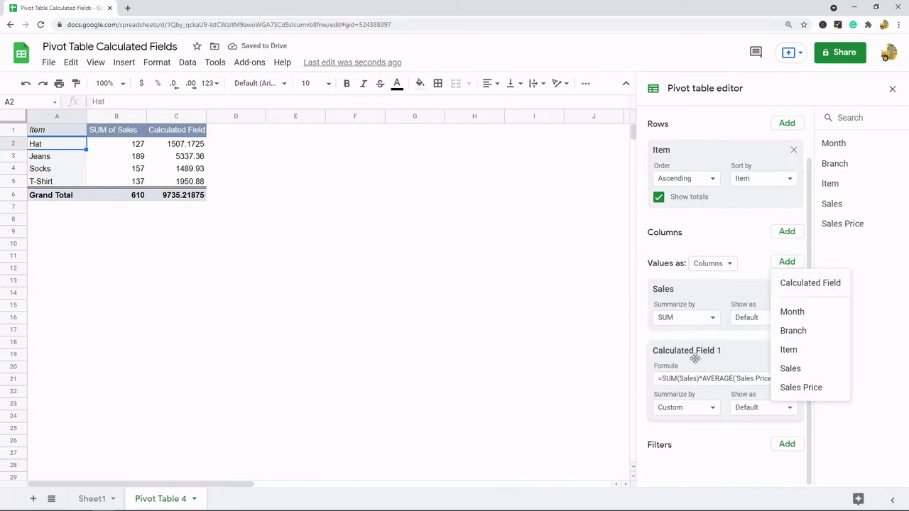
left_click(682, 379)
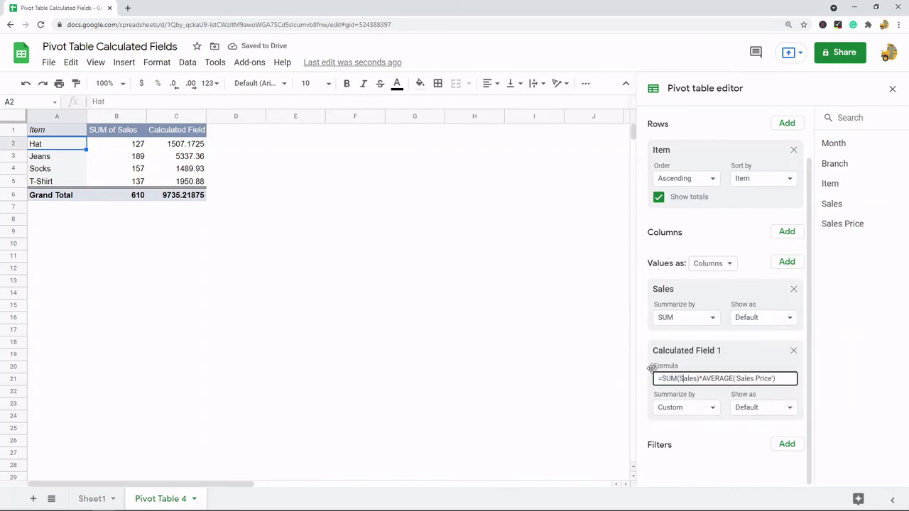
left_click_drag(788, 380, 629, 384)
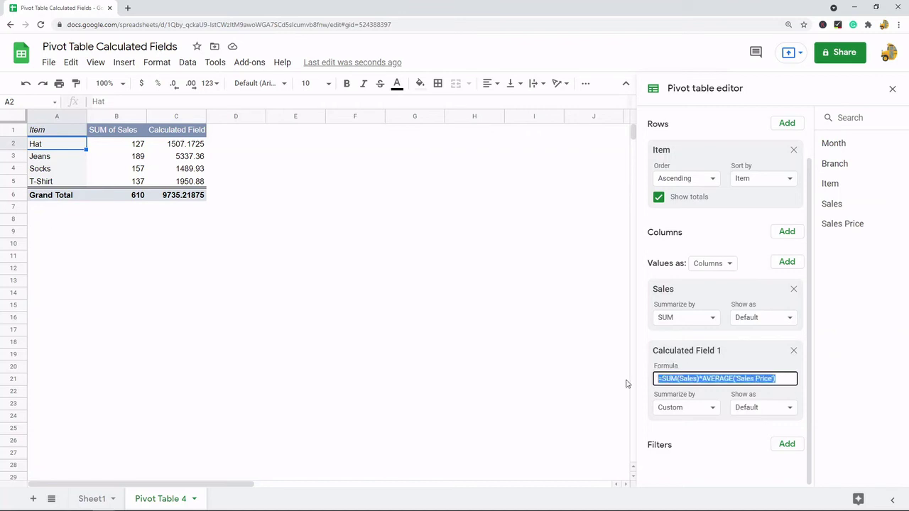
left_click(701, 410)
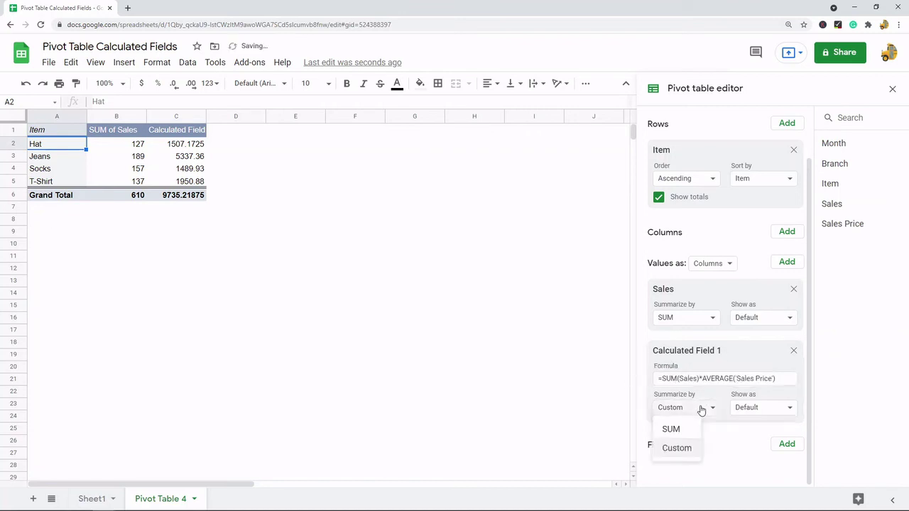
left_click(679, 453)
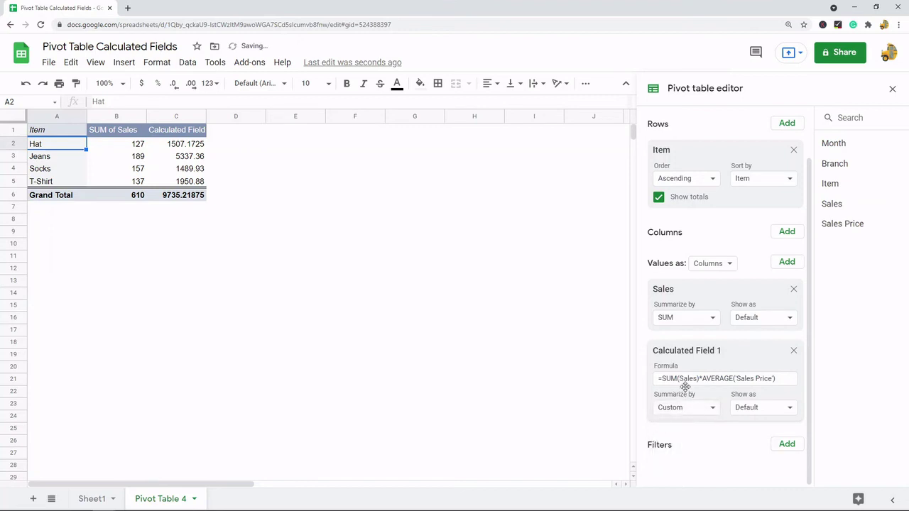
Inspect the Sales reference in the calculated field's formula, compare it with row 2 of Sheet1, and return to the formula.
left_click(786, 383)
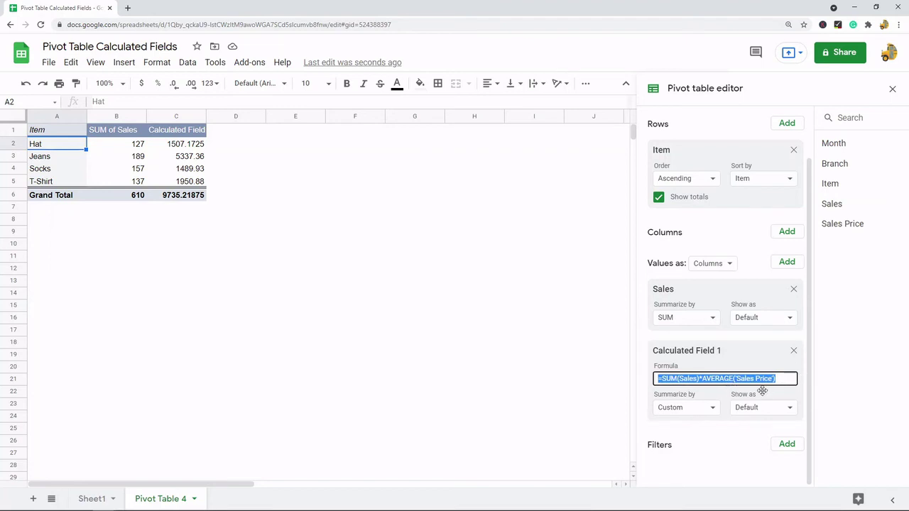
left_click(714, 379)
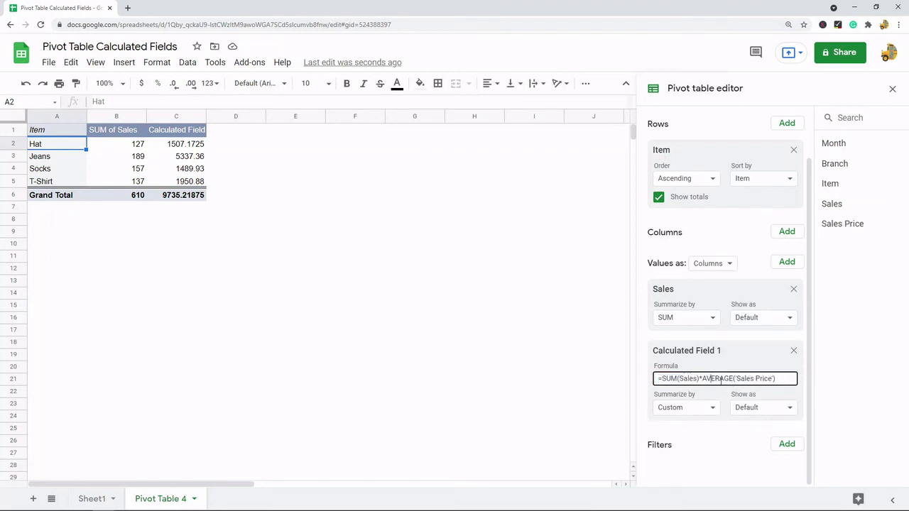
double_click(677, 380)
left_click(697, 380)
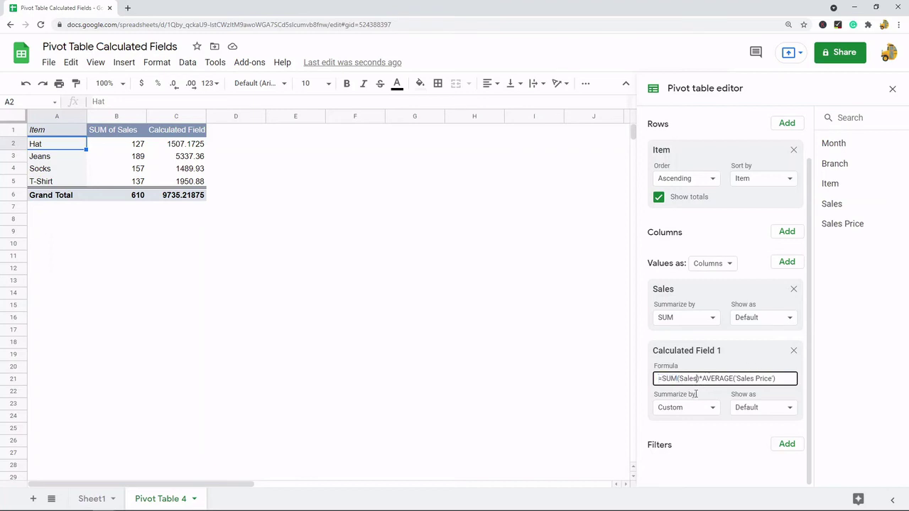
left_click(92, 499)
left_click(204, 144)
key("shift+Left")
key("shift+Left")
key("shift+Left")
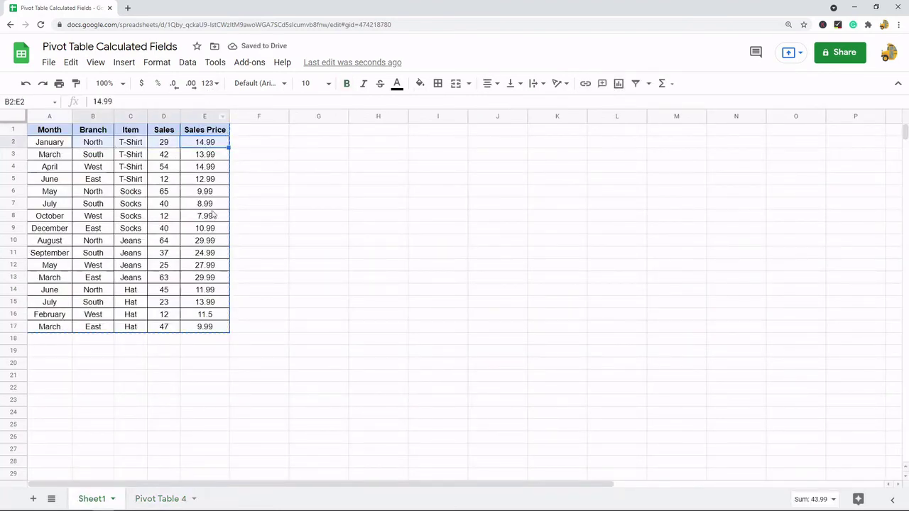
left_click(161, 498)
left_click(729, 377)
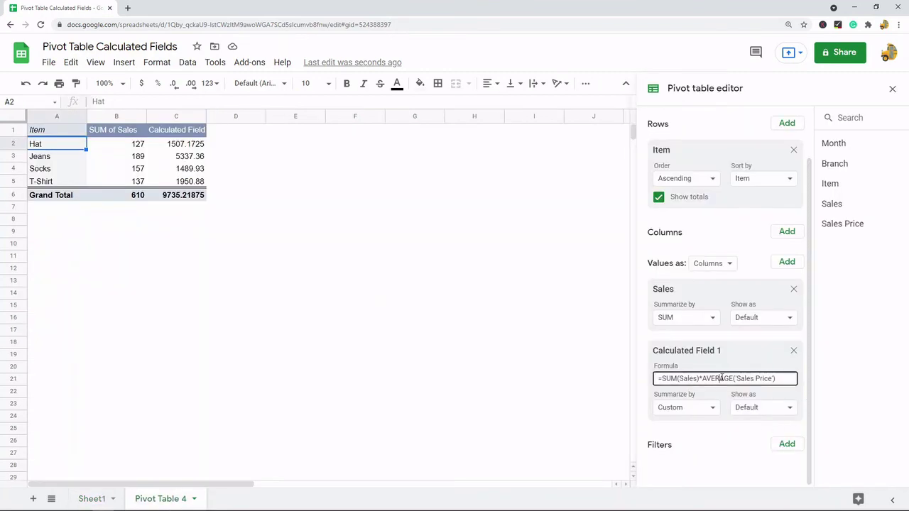
Review the SUM(Sales), multiplication and AVERAGE('Sales Price') parts of the calculated field's formula.
key("ctrl+a")
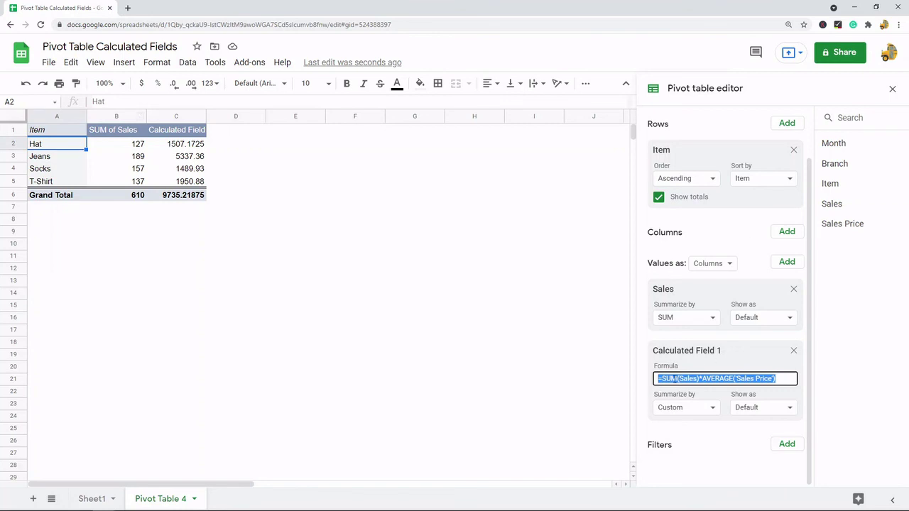
left_click(699, 379)
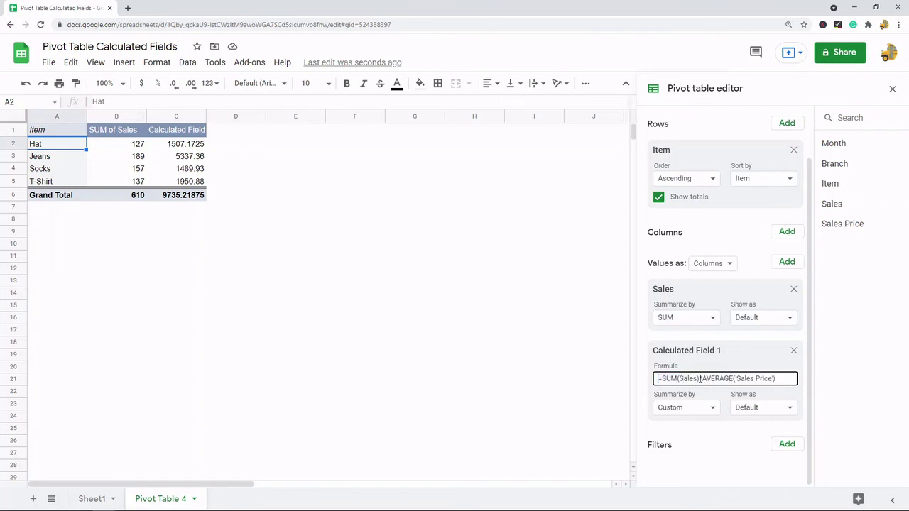
type("*")
left_click_drag(701, 378, 764, 379)
left_click(787, 379)
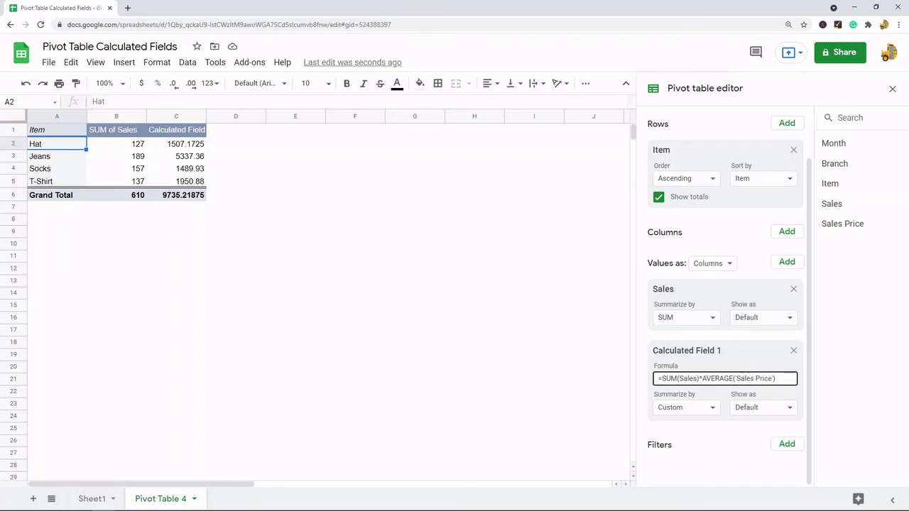